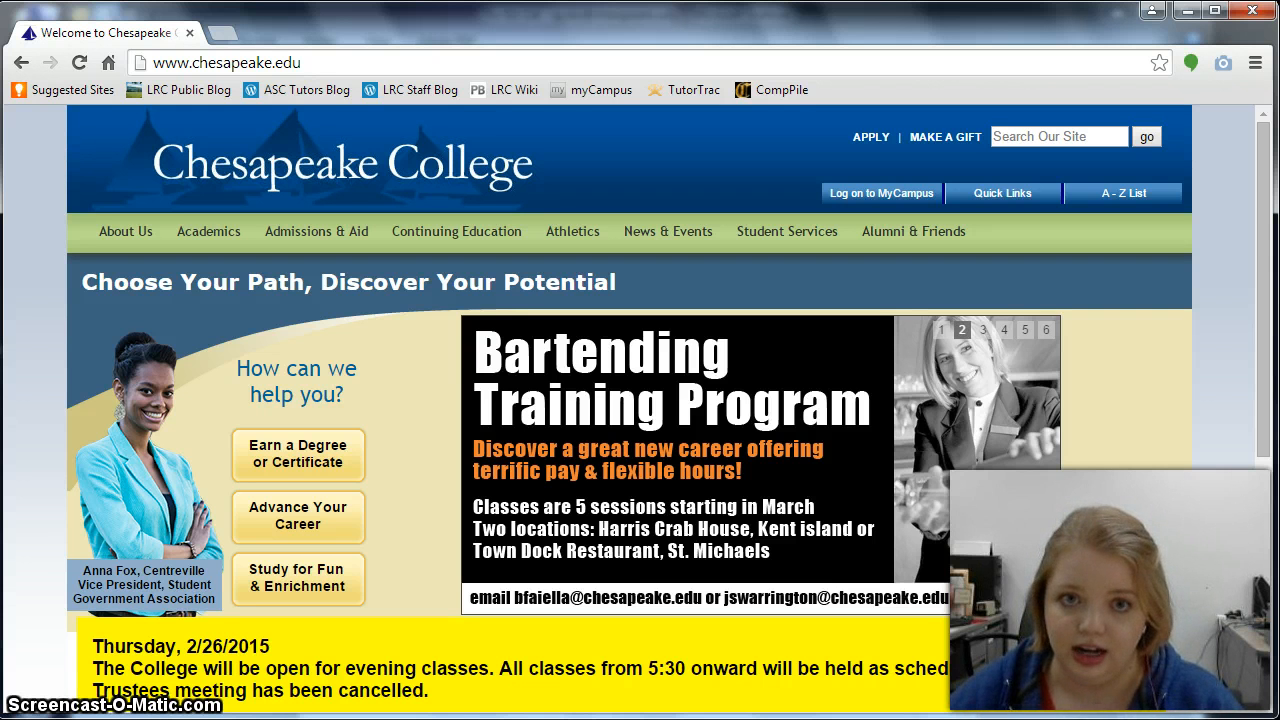
pyautogui.click(223, 63)
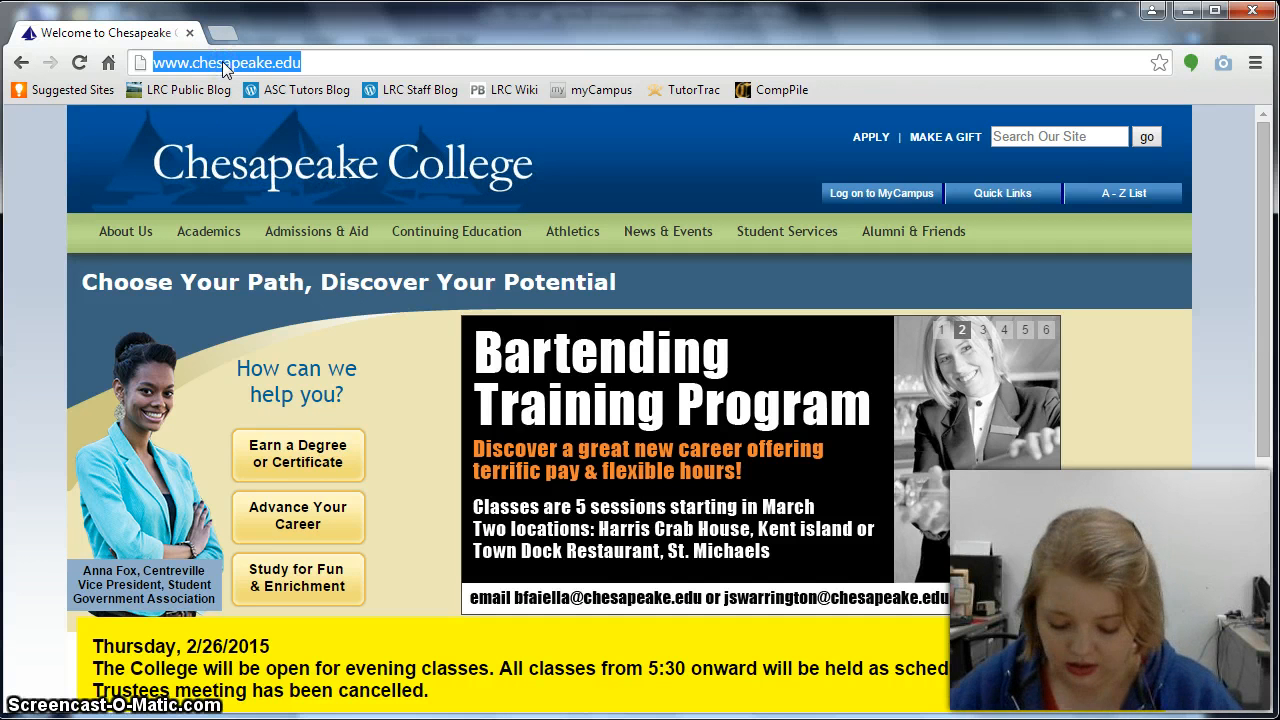
pyautogui.write('http:')
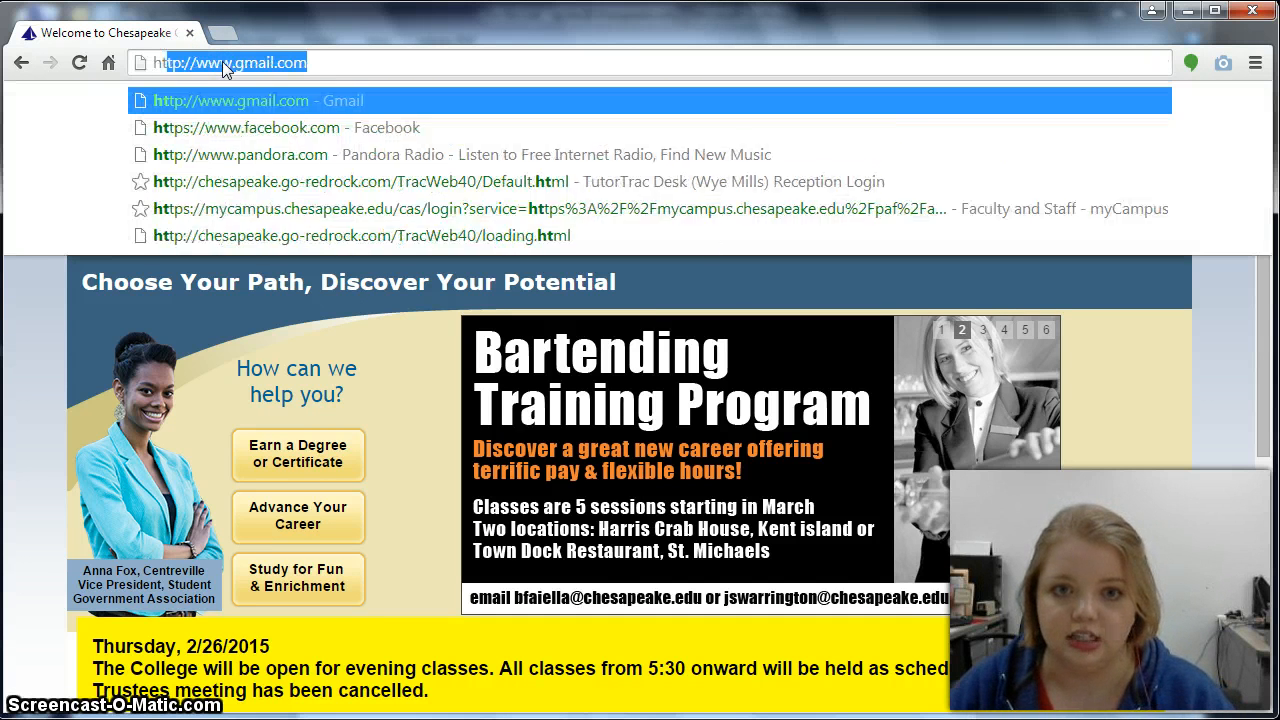
pyautogui.write('//ches')
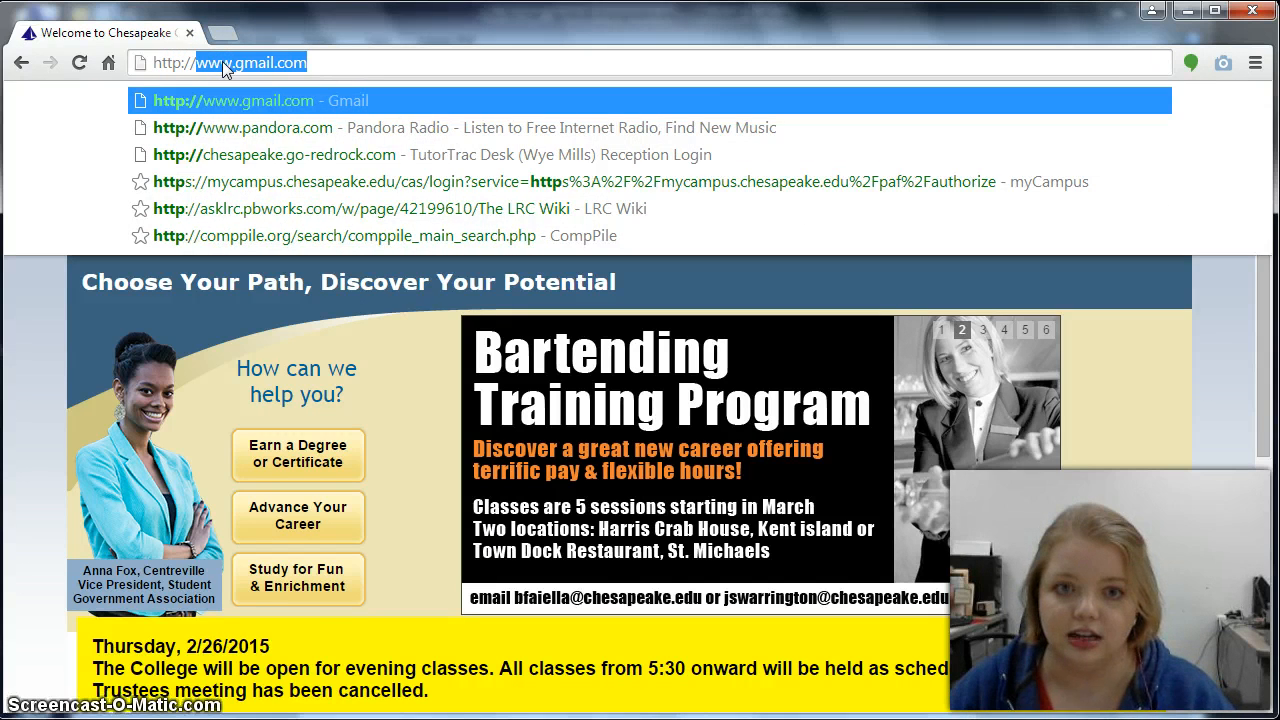
pyautogui.write('apeake.go')
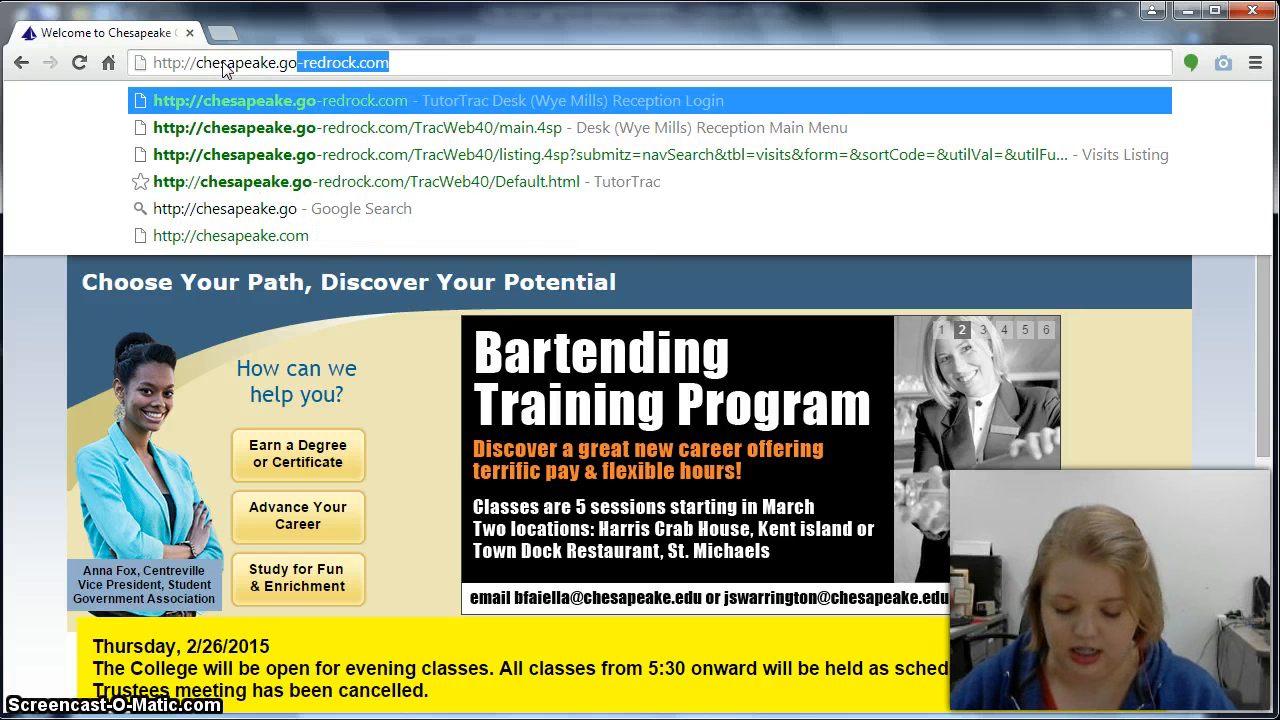
pyautogui.write('-redrock.com')
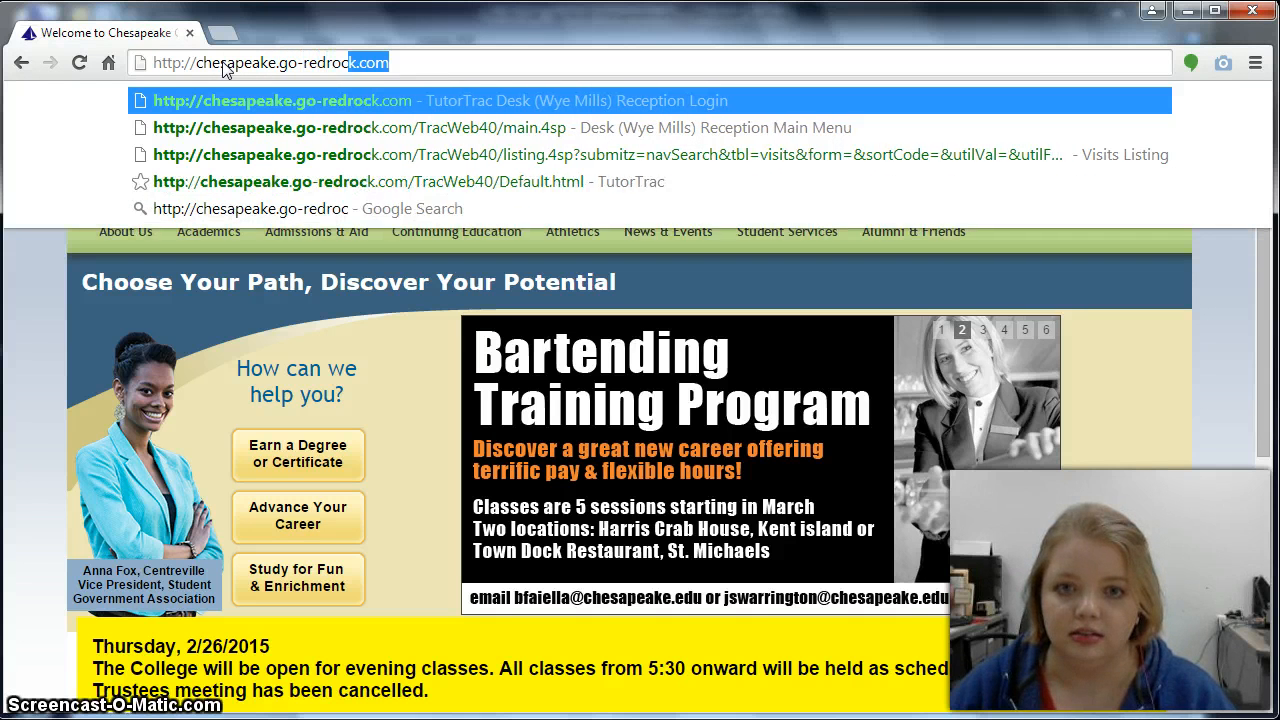
pyautogui.press('Return')
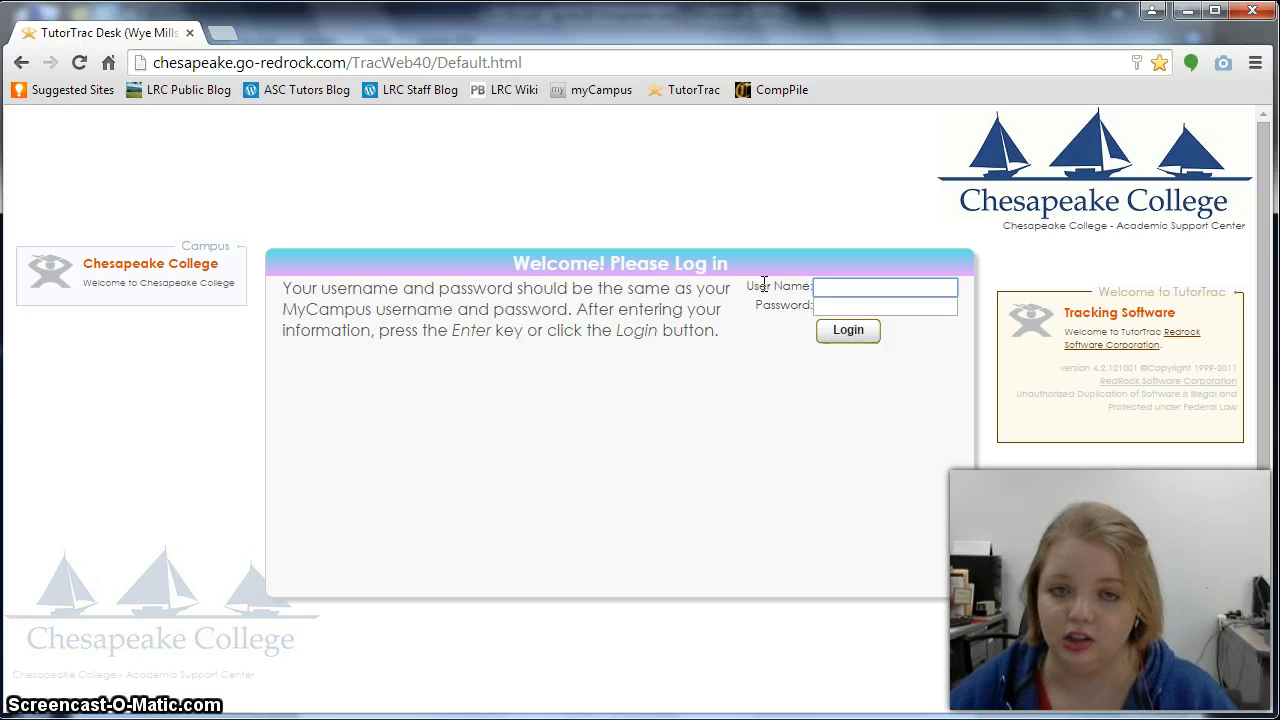
# - Log in to TutorTrac with the staff account's user name and password
pyautogui.click(822, 287)
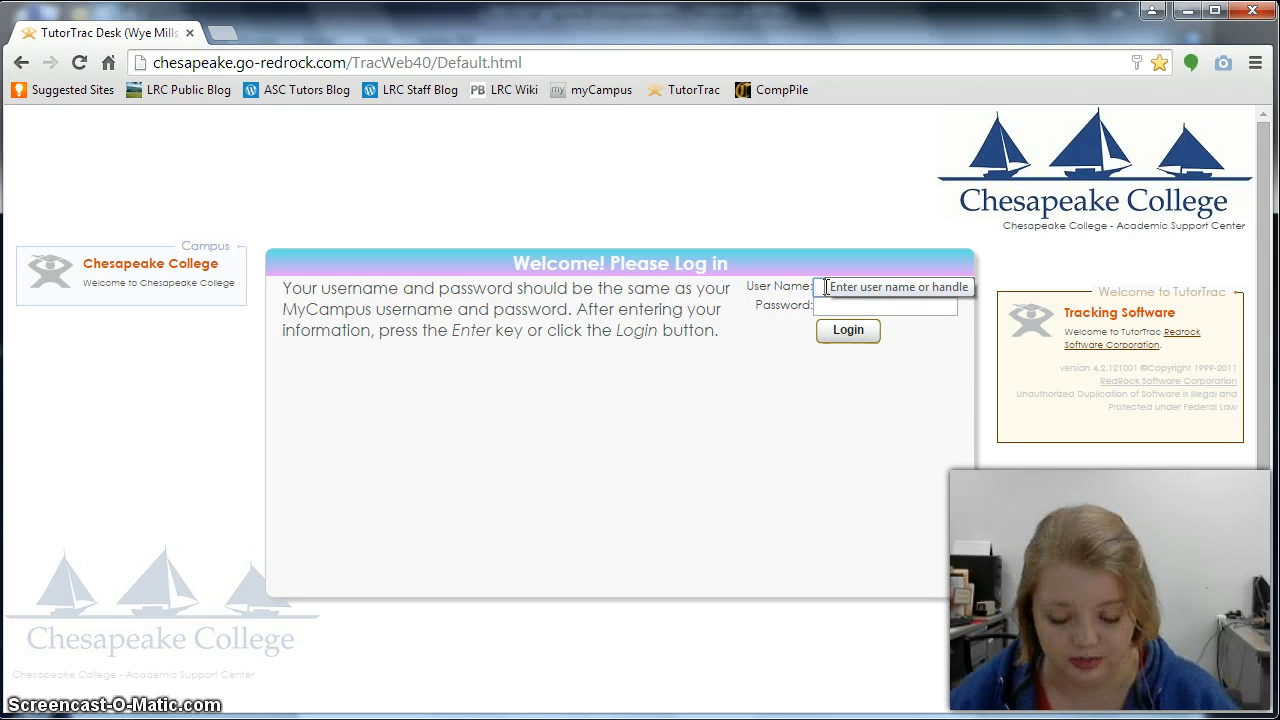
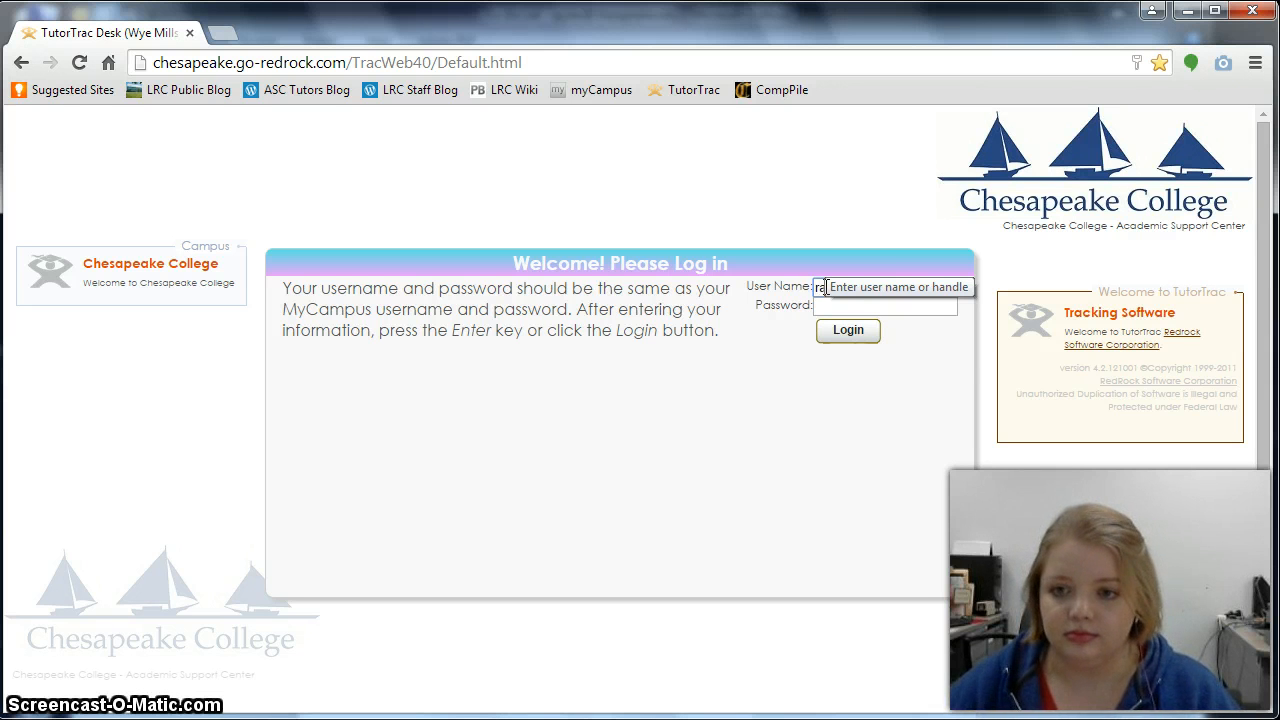
pyautogui.click(898, 308)
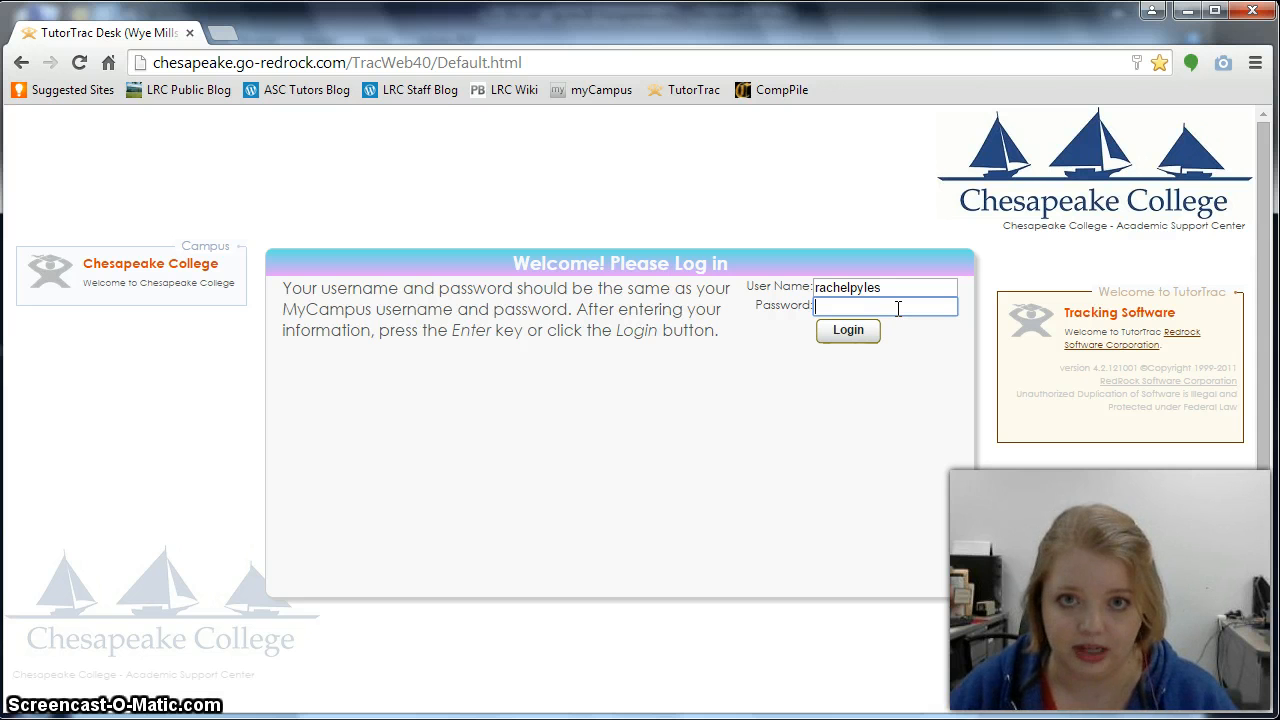
pyautogui.write('•••')
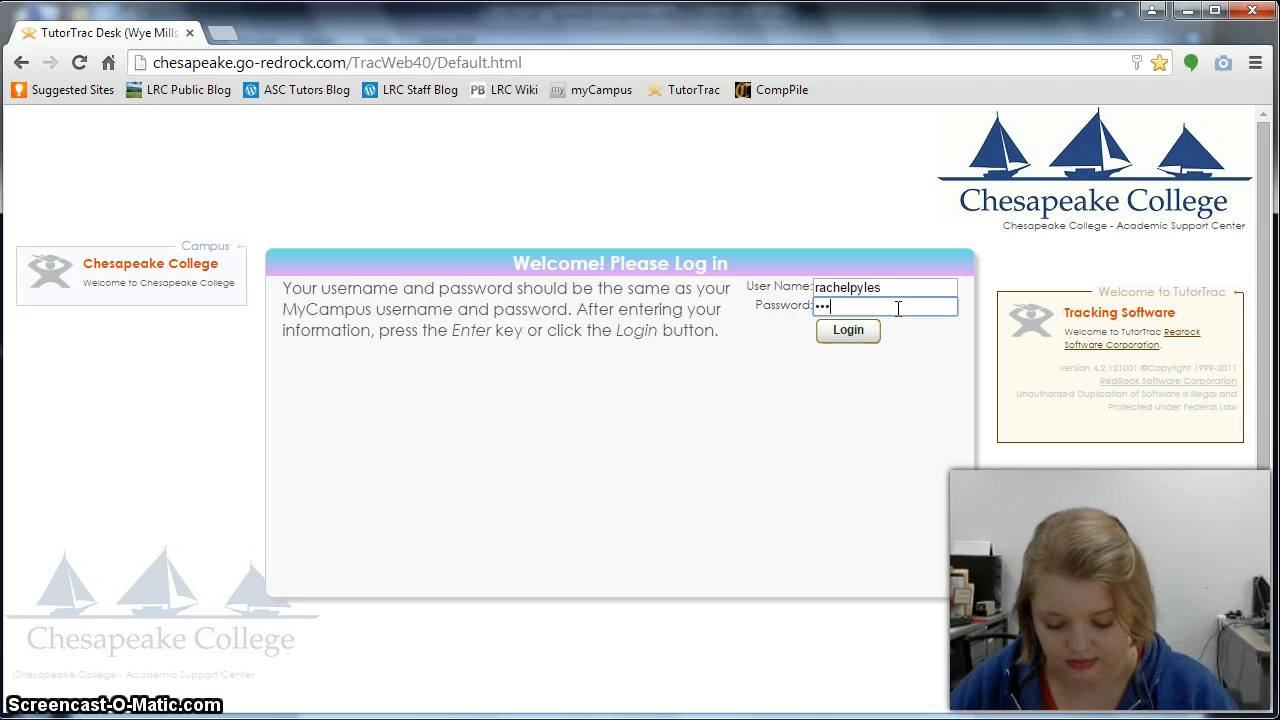
pyautogui.write('••••')
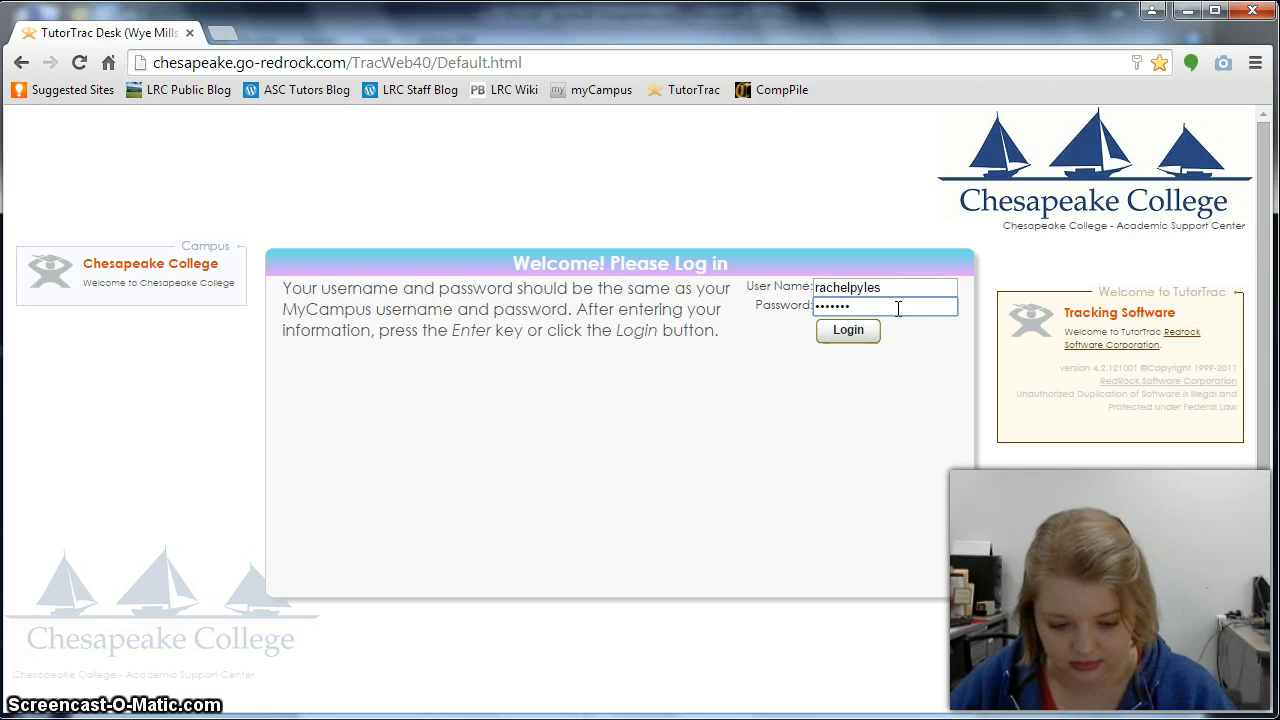
pyautogui.write('••••')
pyautogui.press('Return')
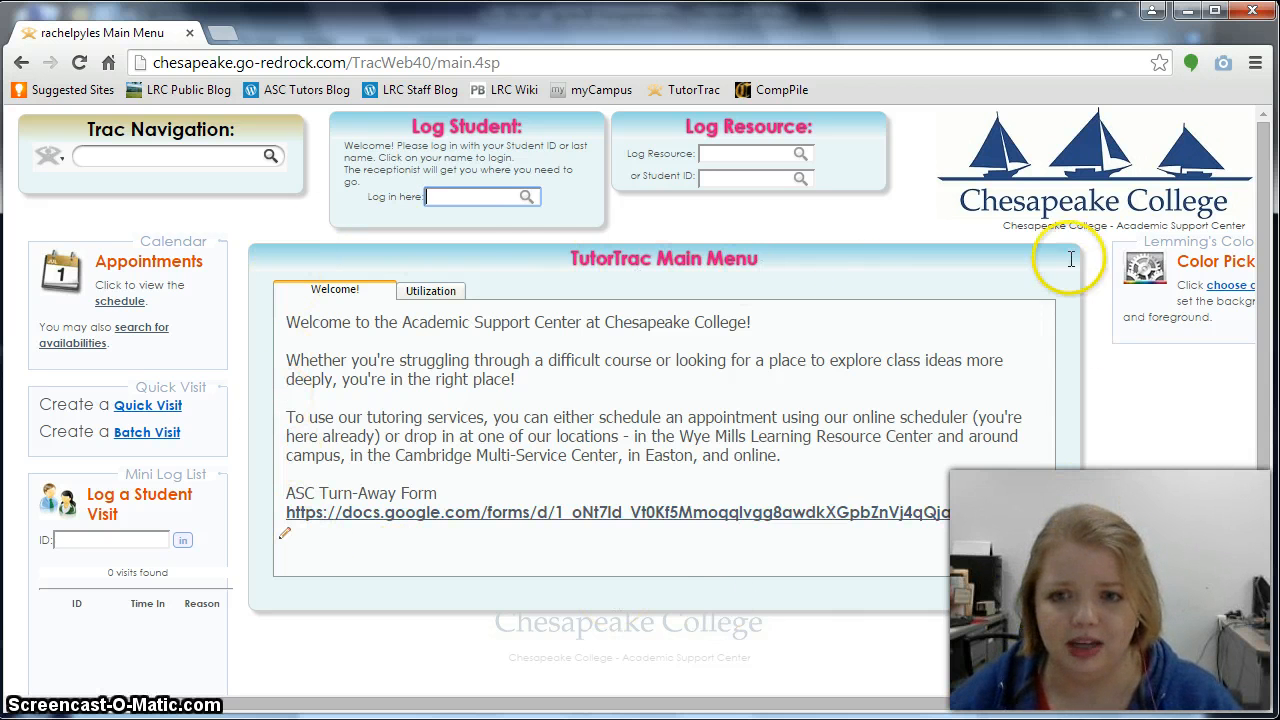
# - Show the Trac Navigation list with Log listing, Schedule, Reports and My Prefs
pyautogui.click(180, 155)
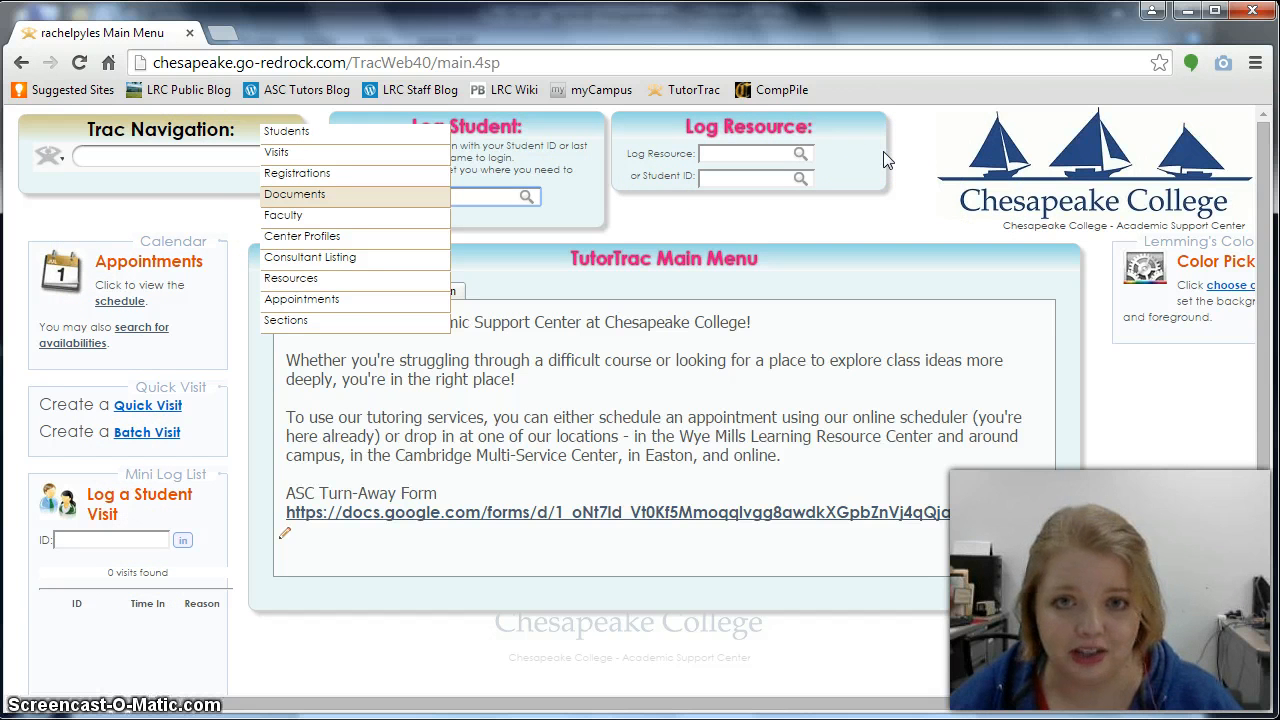
pyautogui.click(918, 200)
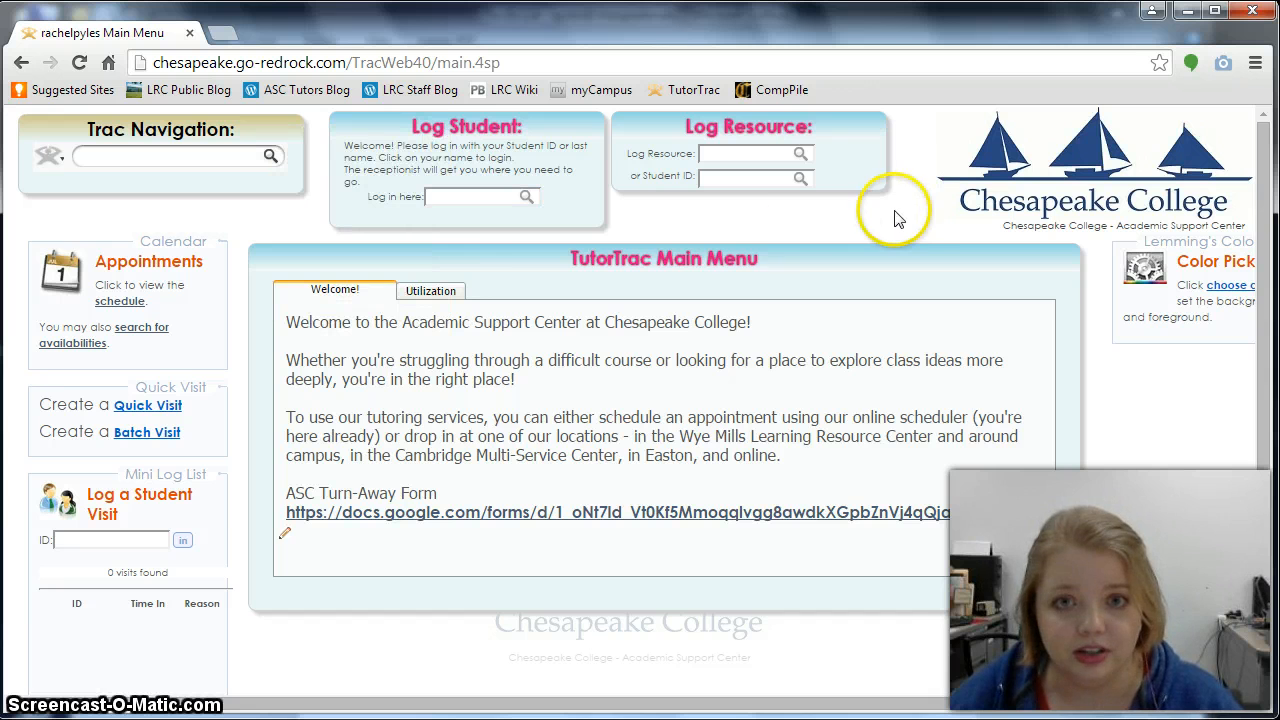
pyautogui.click(48, 158)
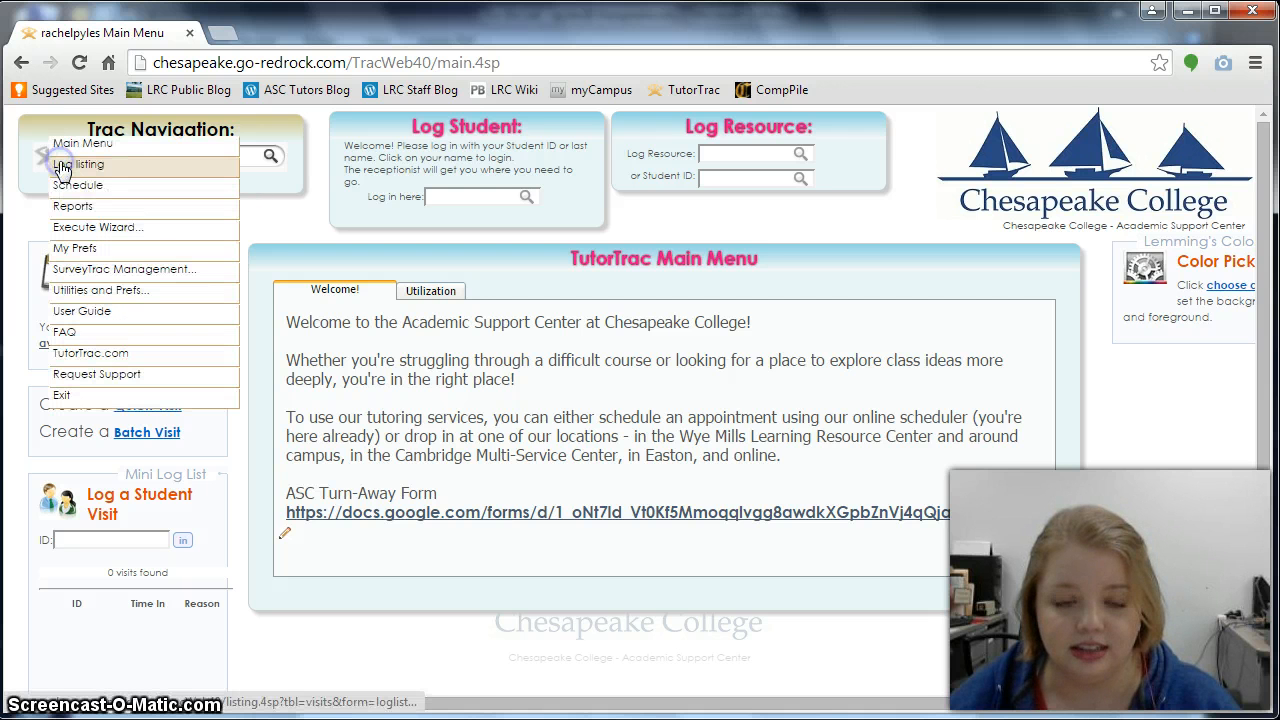
# - In My Prefs, keep Quick Visit enabled on the main menu and save the preferences
pyautogui.click(74, 249)
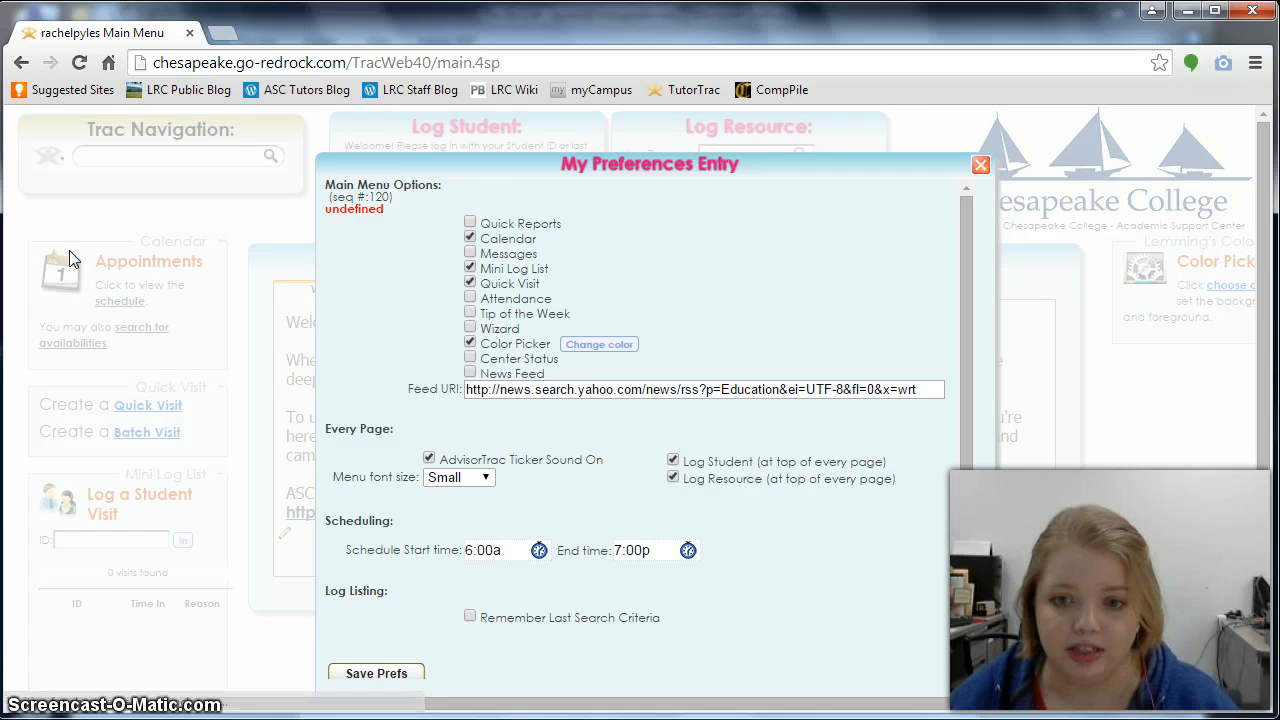
pyautogui.click(150, 270)
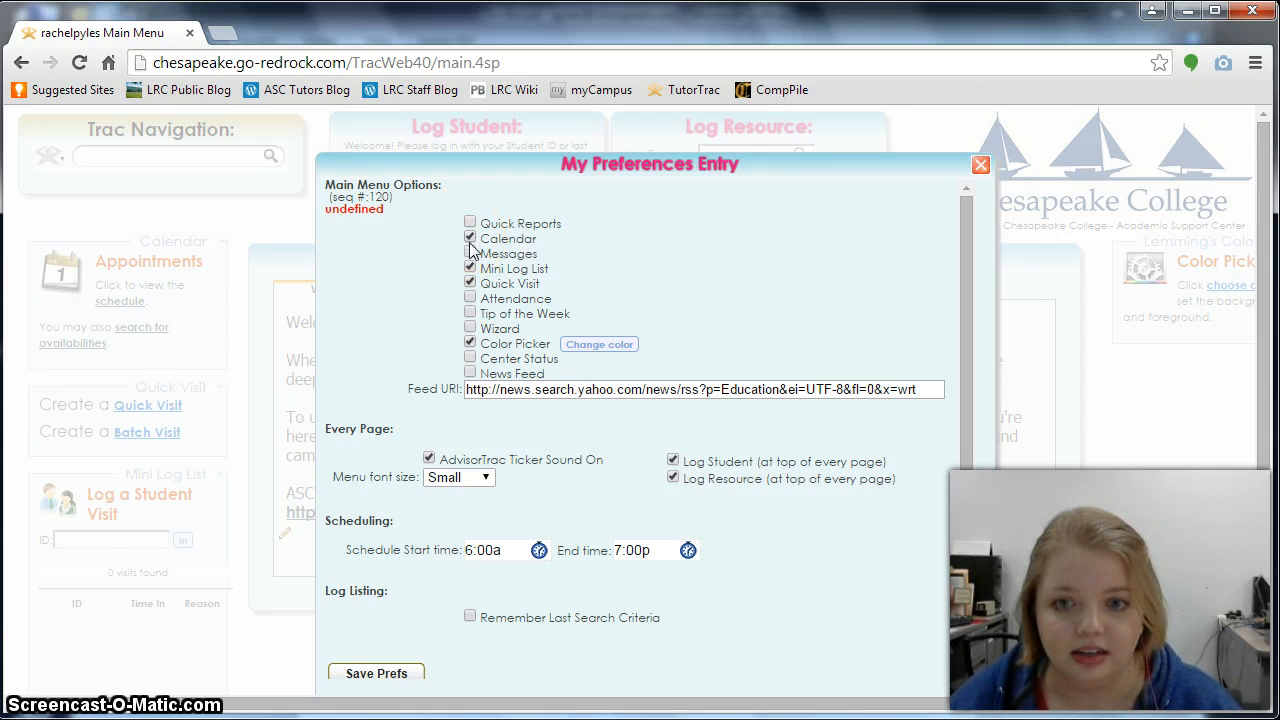
pyautogui.click(470, 283)
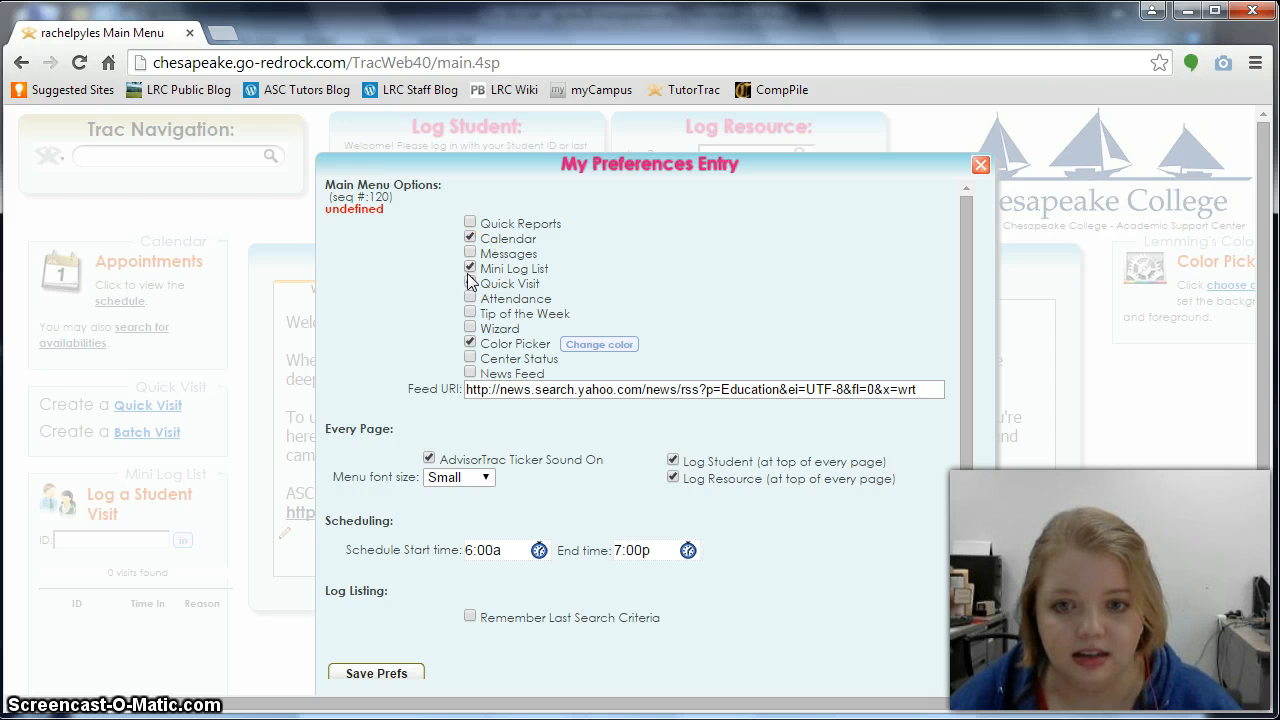
pyautogui.click(470, 284)
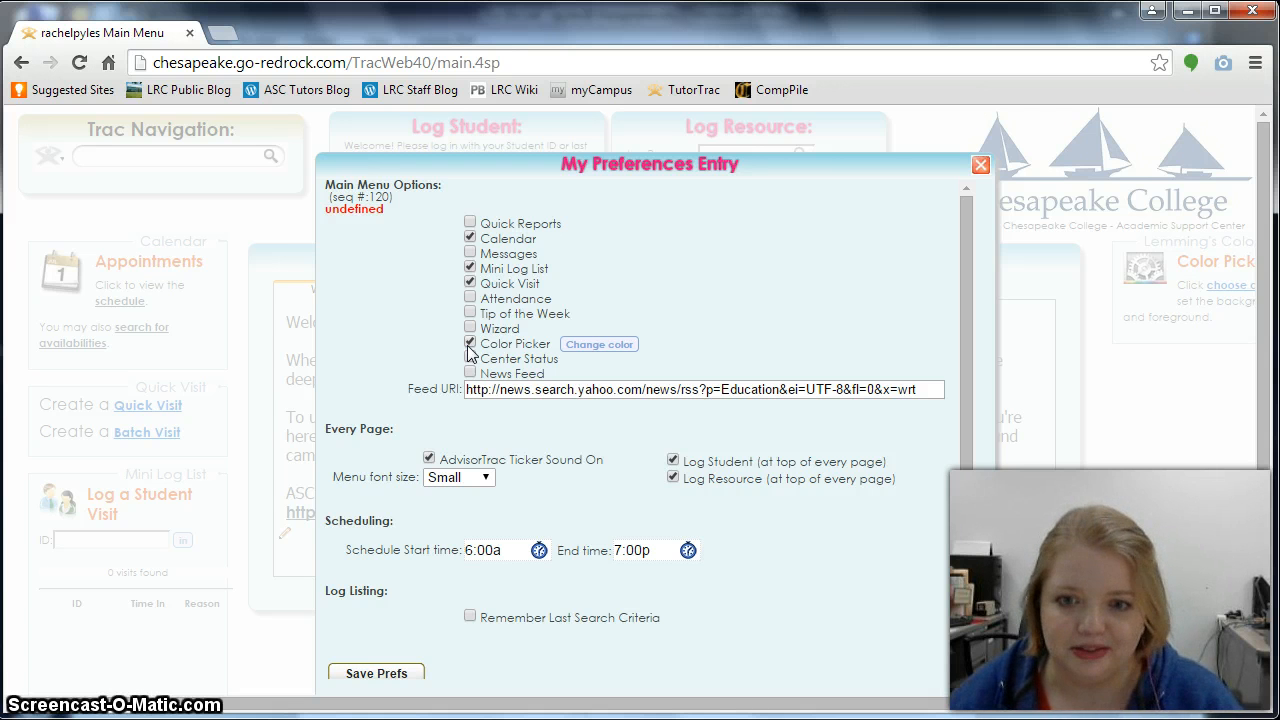
pyautogui.click(470, 284)
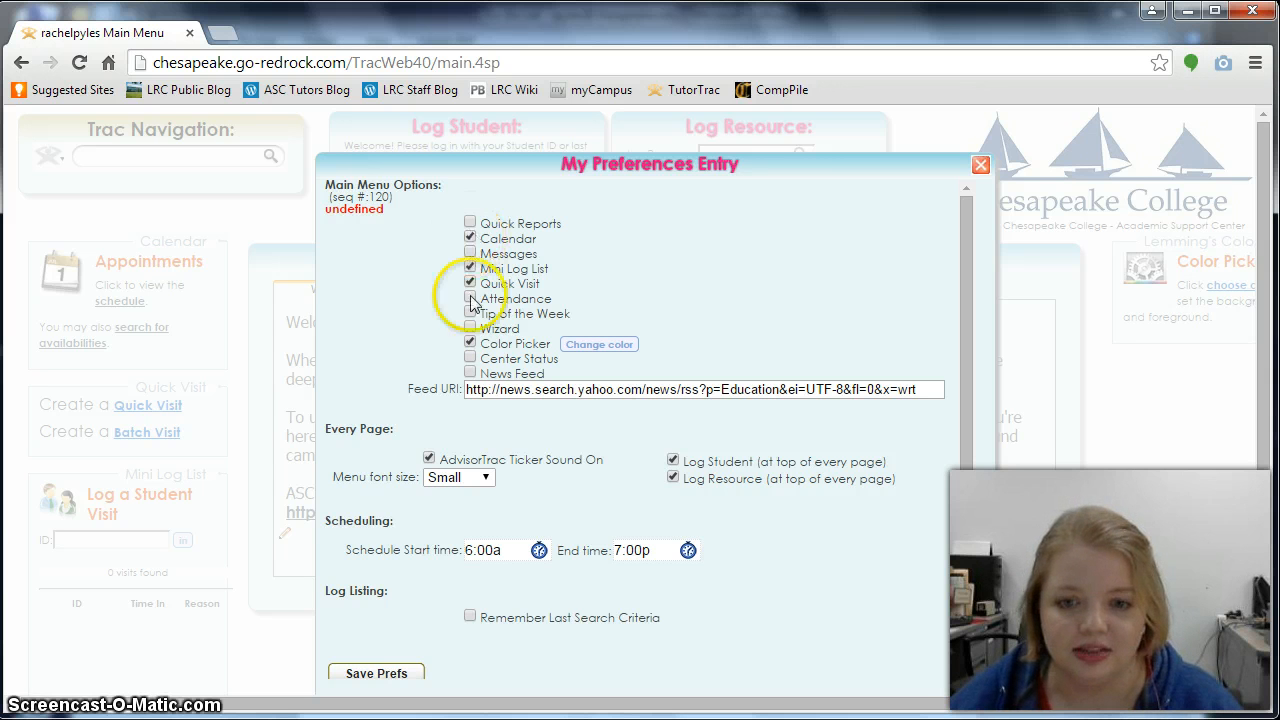
pyautogui.click(396, 674)
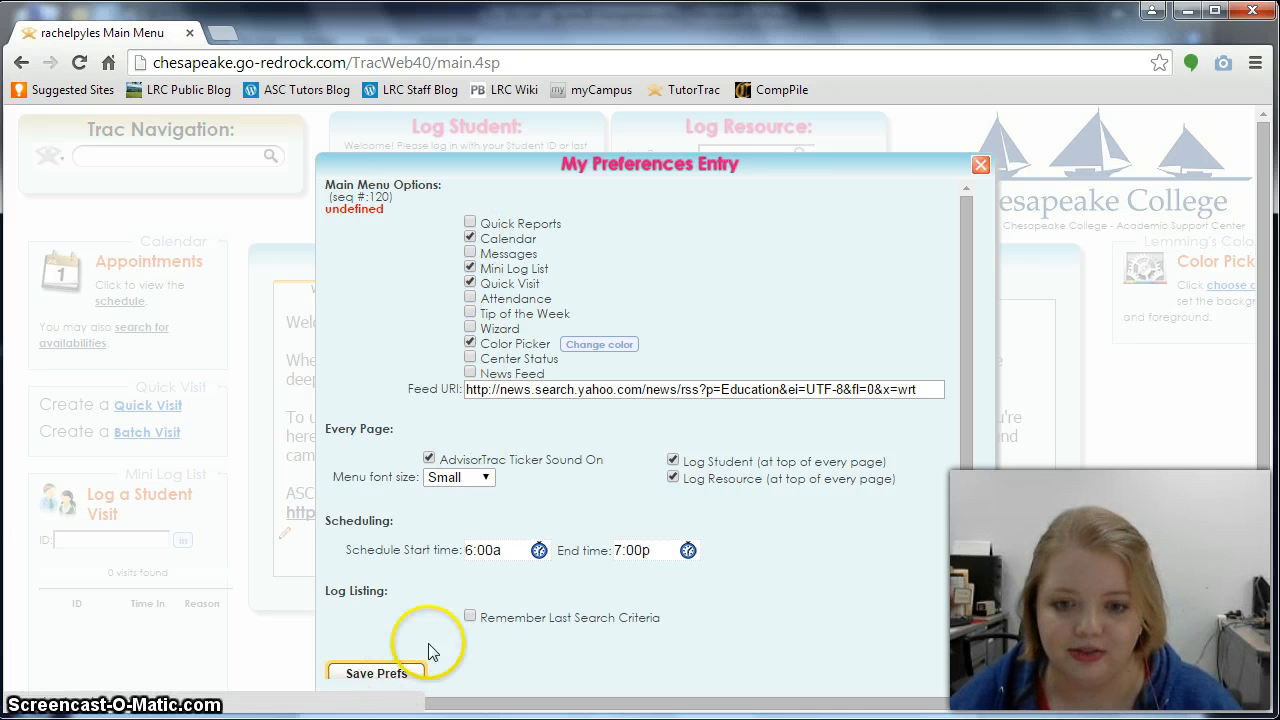
pyautogui.click(981, 170)
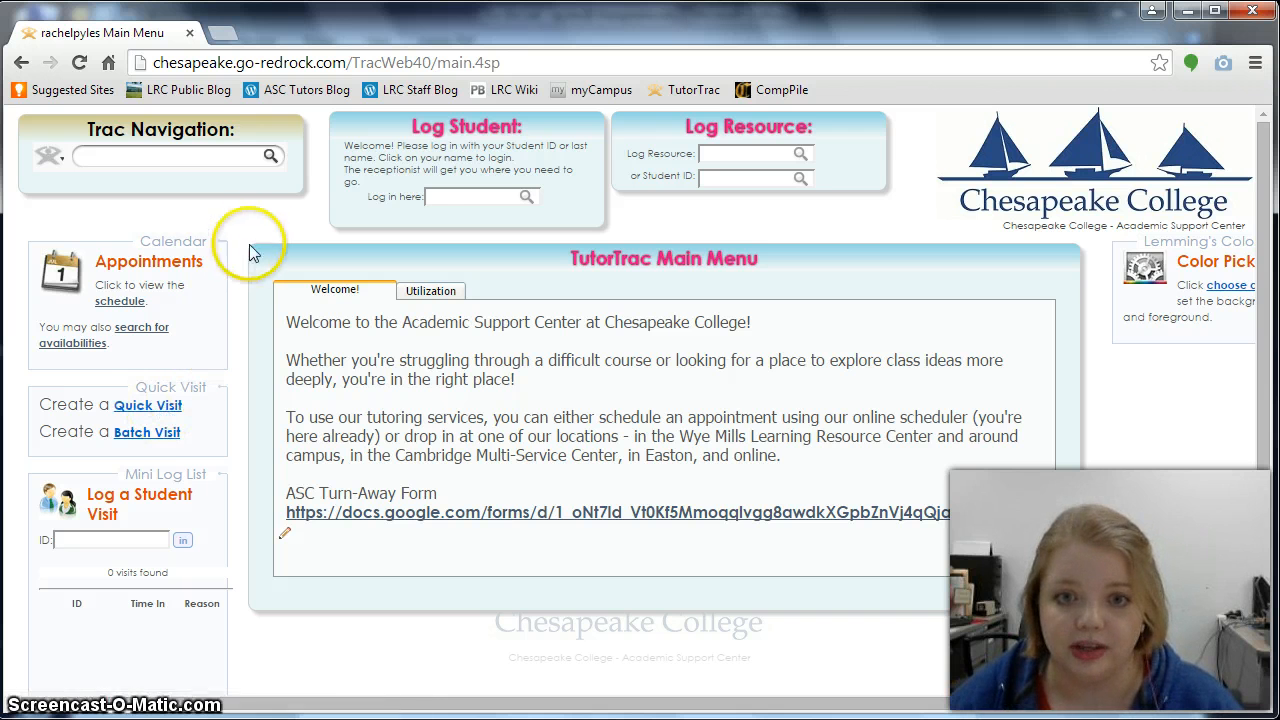
# - Start the week schedule on Monday 2/23/2015 and scroll through the Personnel list
pyautogui.click(270, 160)
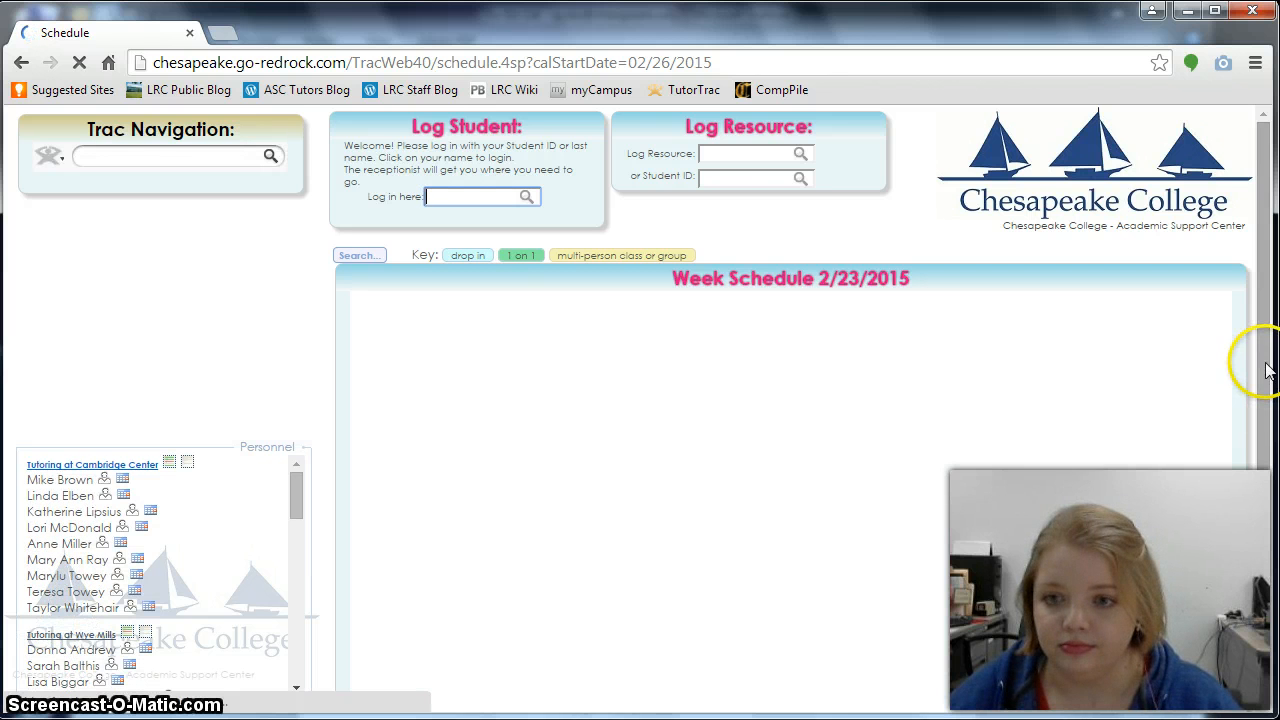
pyautogui.moveTo(1266, 370); pyautogui.dragTo(1269, 419)
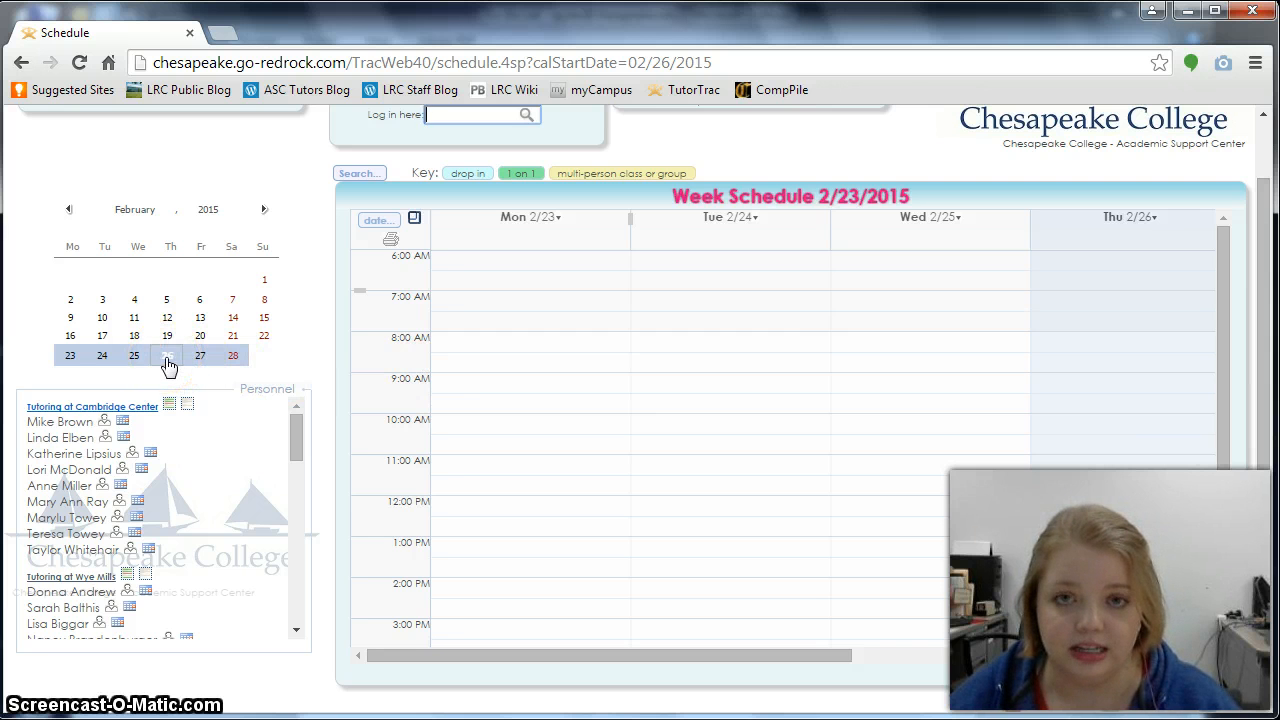
pyautogui.click(70, 360)
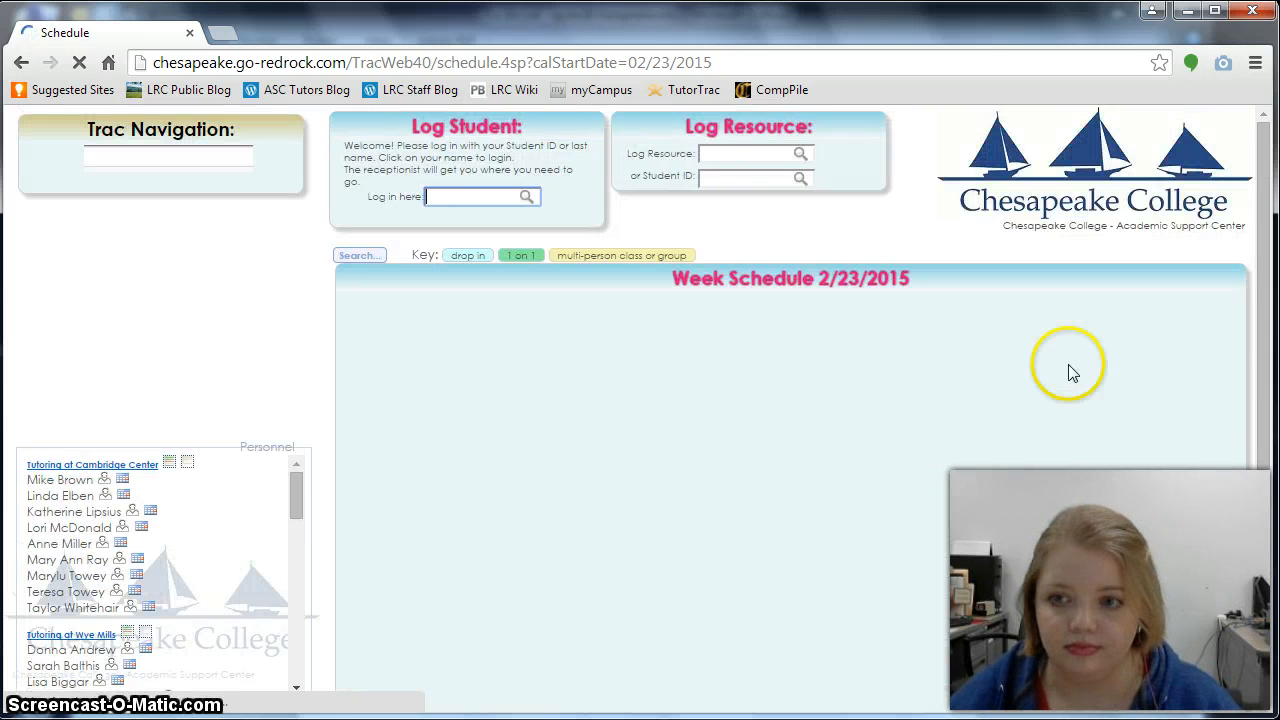
pyautogui.click(1263, 335)
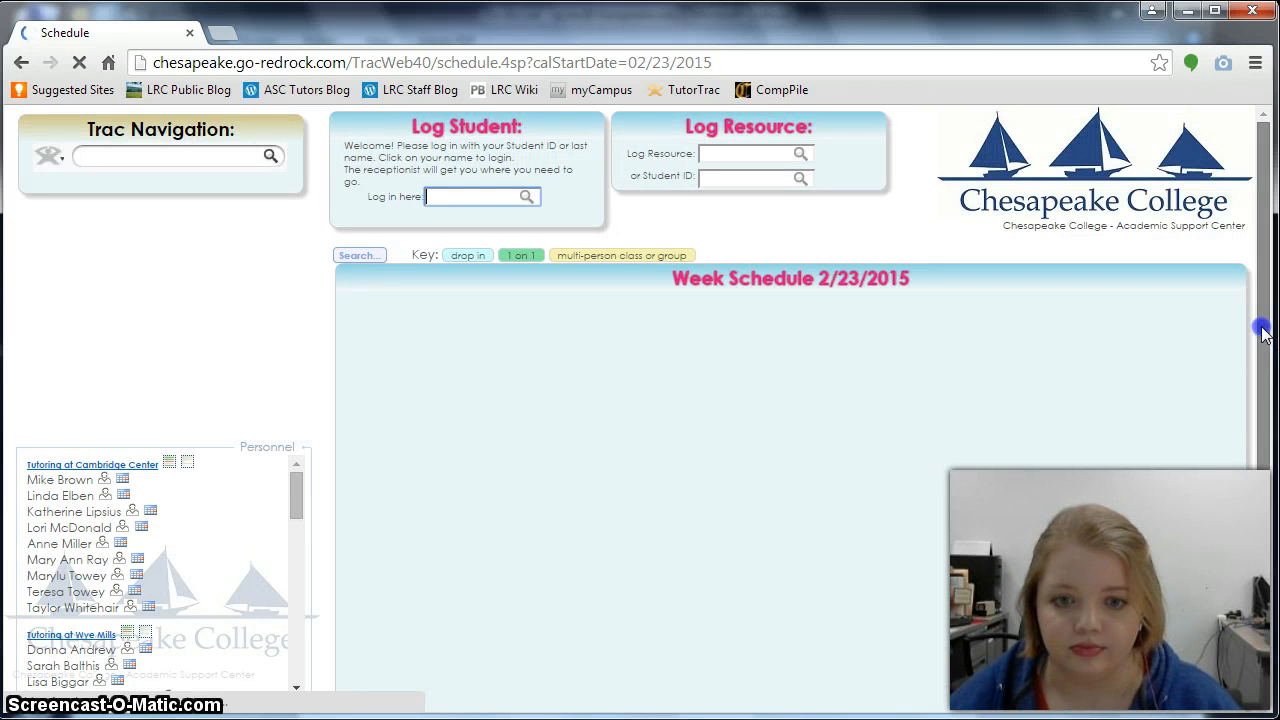
pyautogui.moveTo(1263, 335); pyautogui.dragTo(1263, 435)
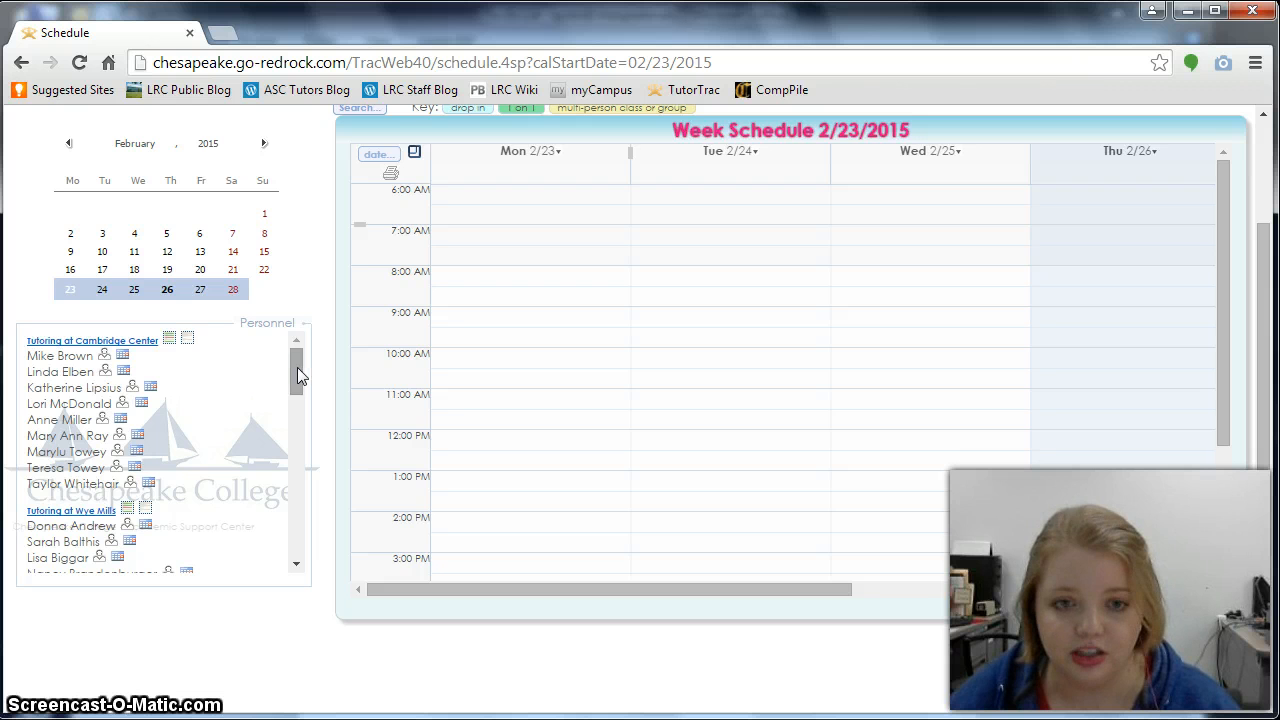
pyautogui.moveTo(297, 375); pyautogui.dragTo(302, 405)
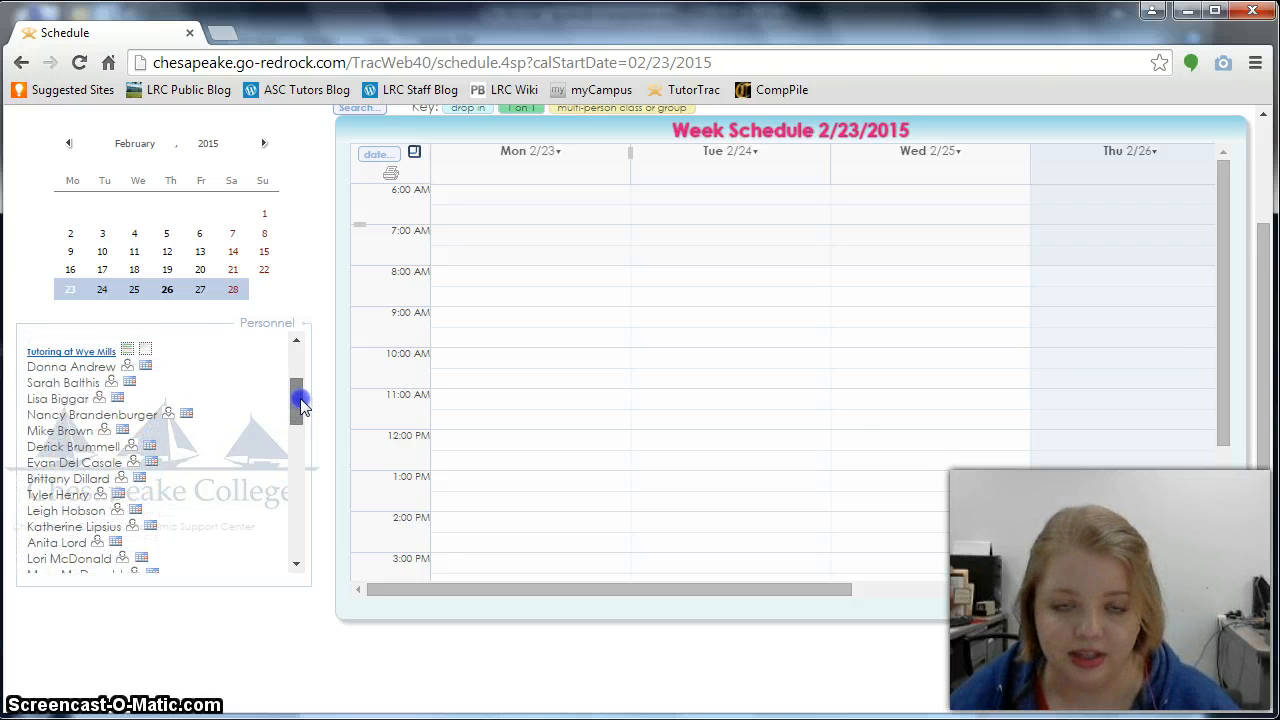
# - Show the 02/23/2015 Tutoring at Wye Mills day schedule, scroll across tutors, and enlarge time rows
pyautogui.click(102, 353)
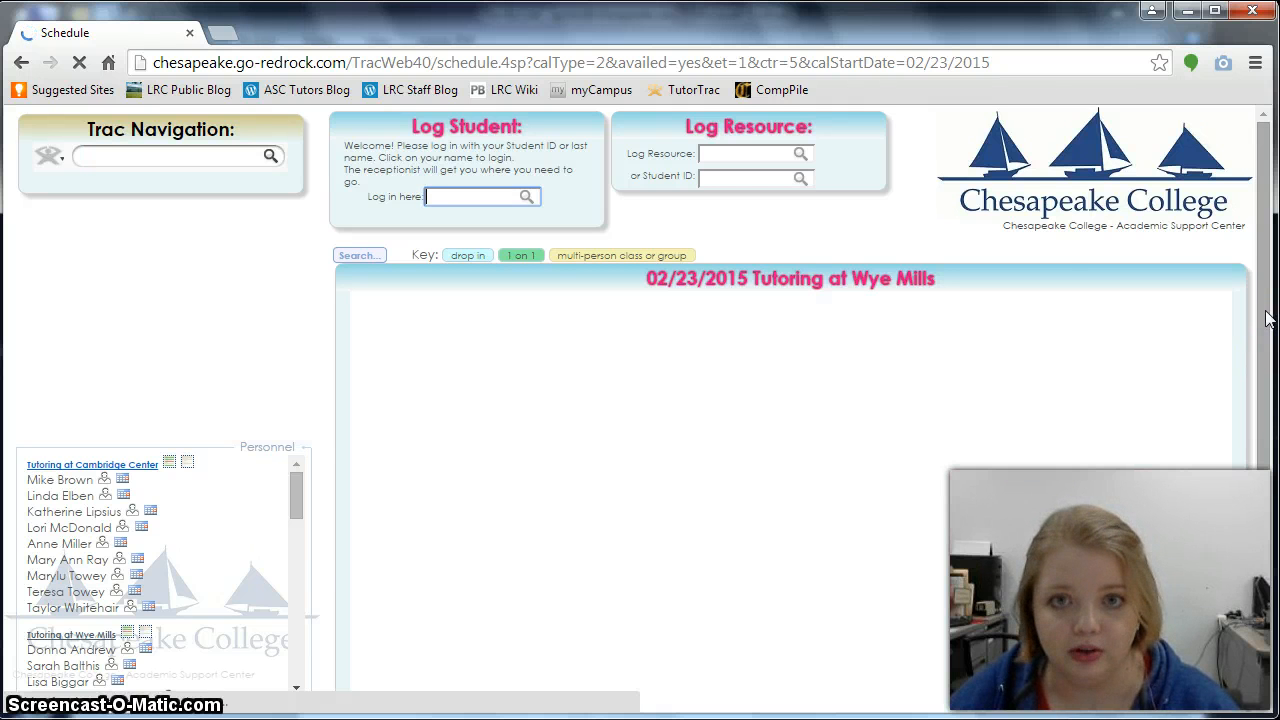
pyautogui.moveTo(1265, 318); pyautogui.dragTo(1265, 385)
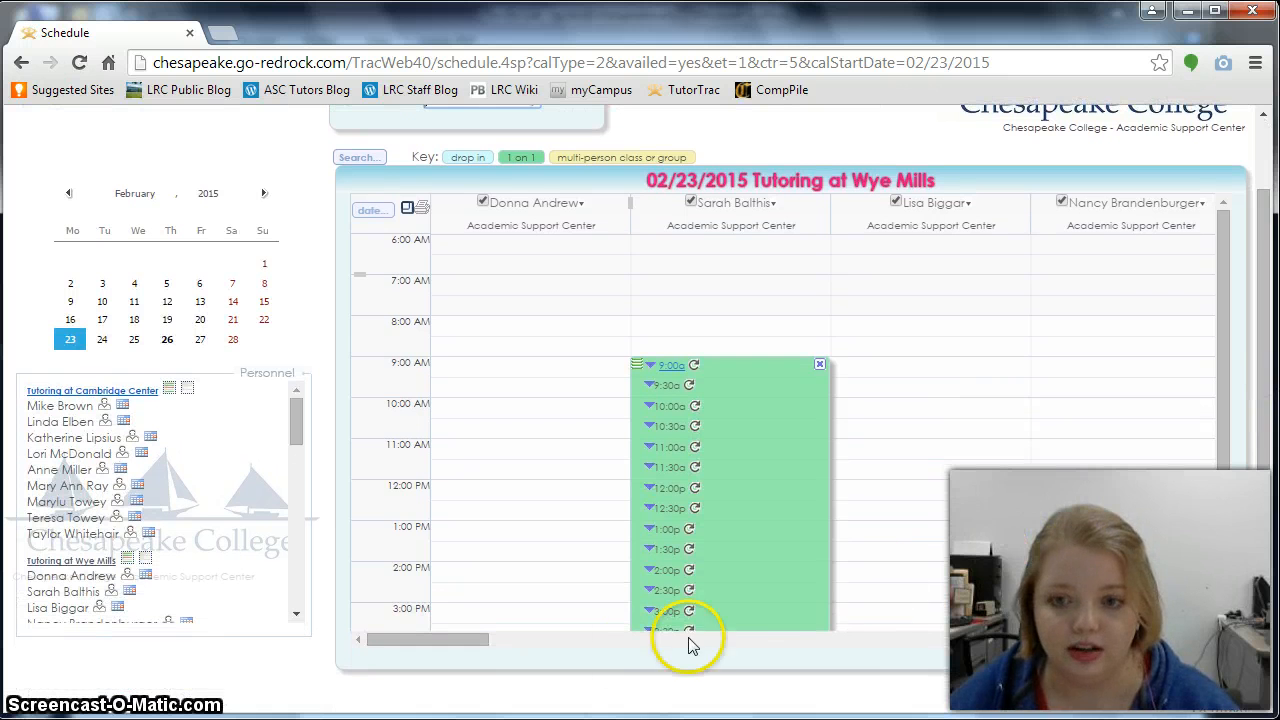
pyautogui.moveTo(1217, 428); pyautogui.dragTo(1220, 466)
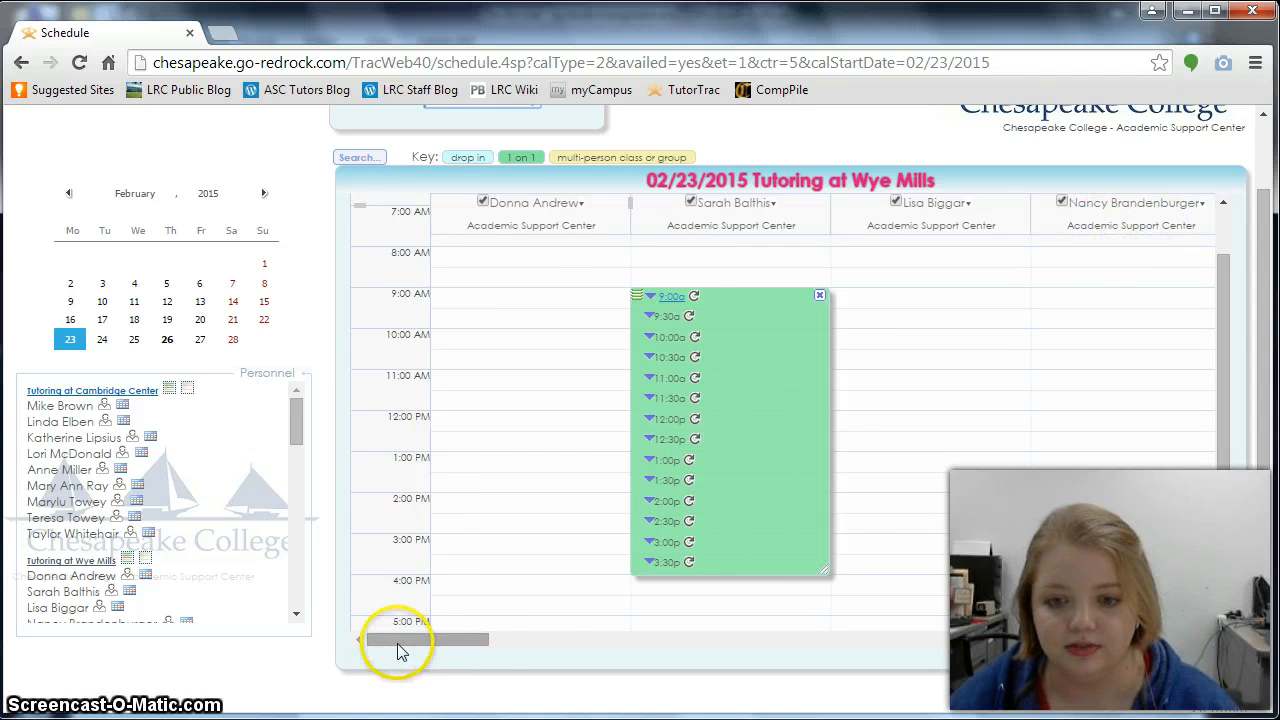
pyautogui.moveTo(398, 651); pyautogui.dragTo(643, 665)
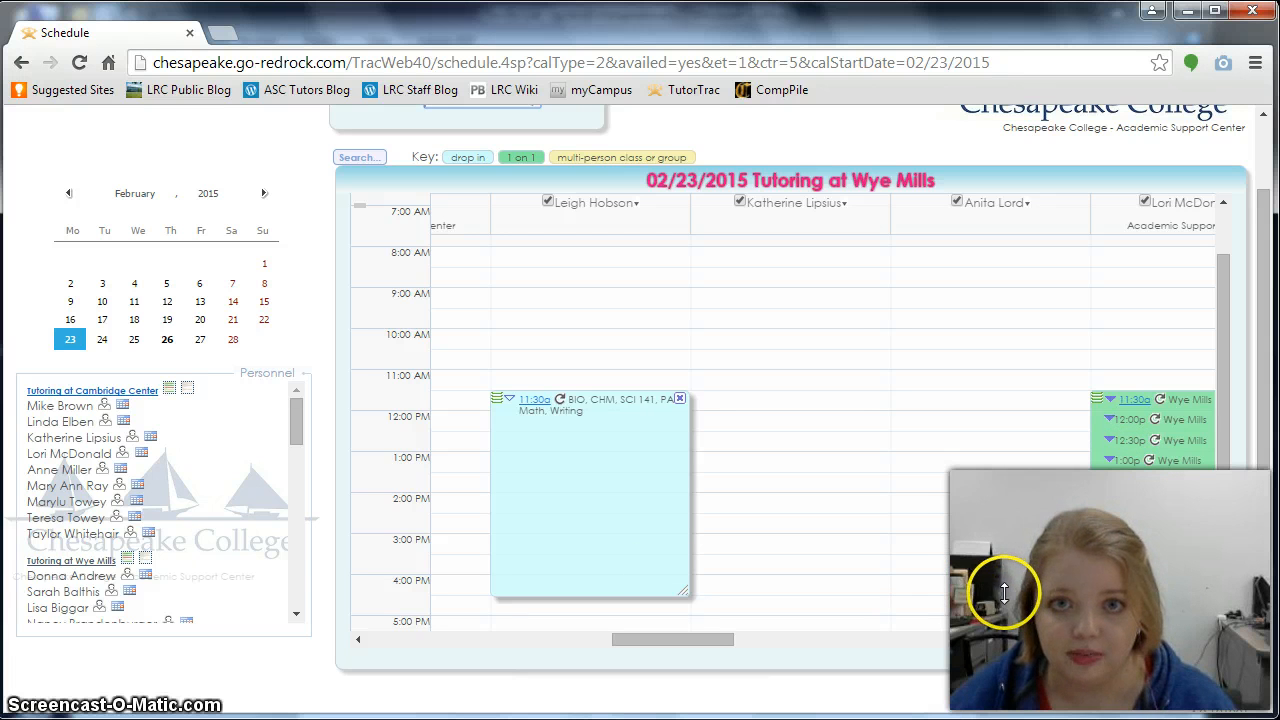
pyautogui.moveTo(715, 639); pyautogui.dragTo(446, 660)
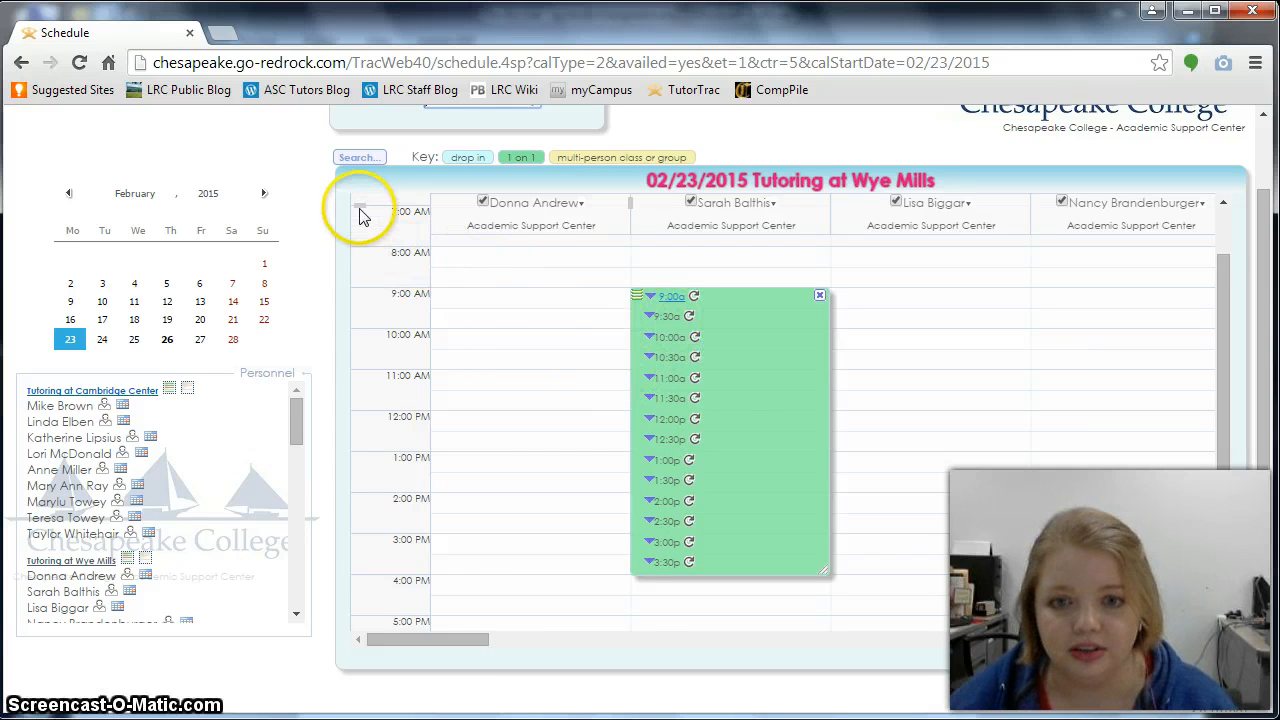
pyautogui.moveTo(359, 206)
pyautogui.mouseDown()
pyautogui.moveTo(351, 272)
pyautogui.moveTo(358, 204)
pyautogui.mouseUp()
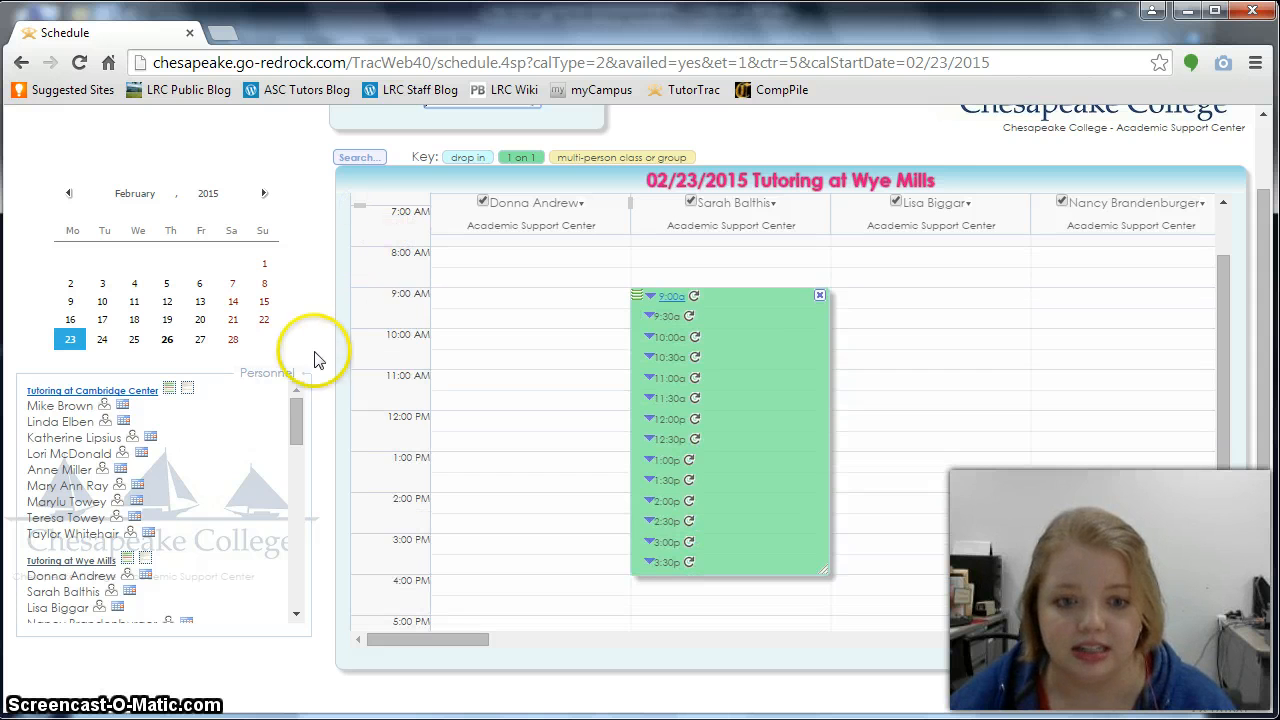
# - Show the second Wye Mills tutor's week schedule for 2/23/2015
pyautogui.click(73, 592)
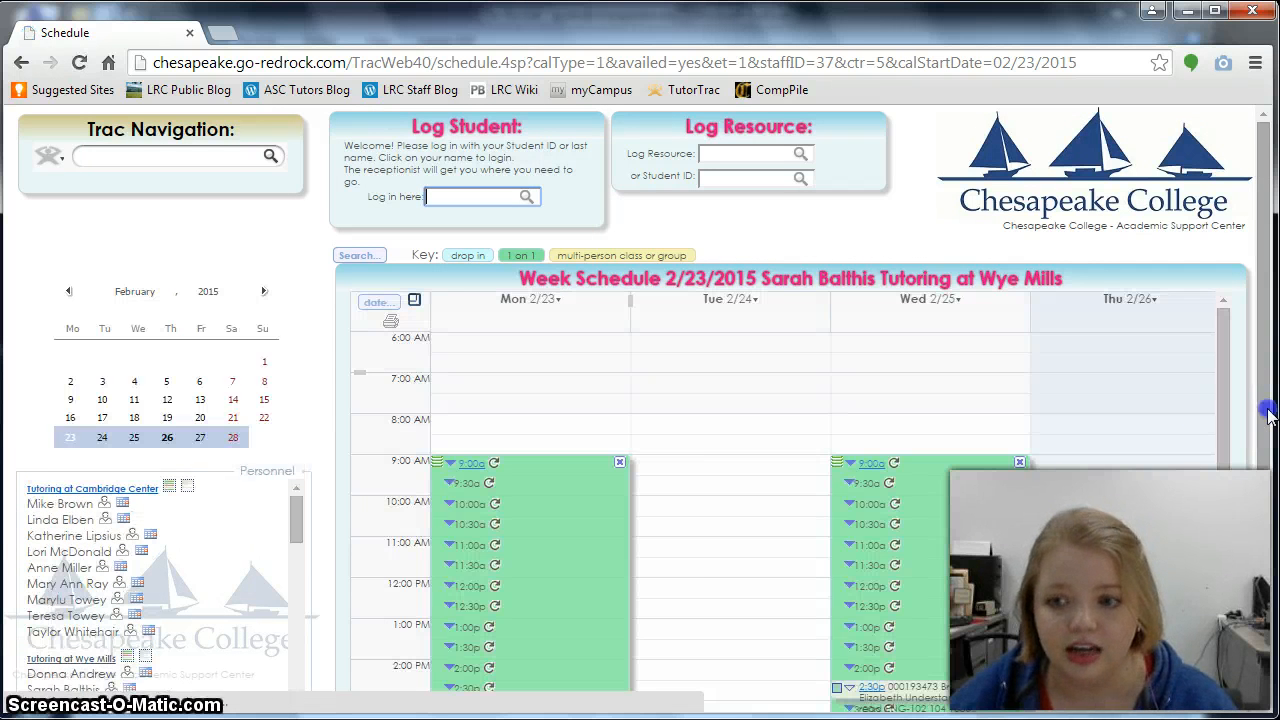
pyautogui.moveTo(1268, 415); pyautogui.dragTo(1268, 460)
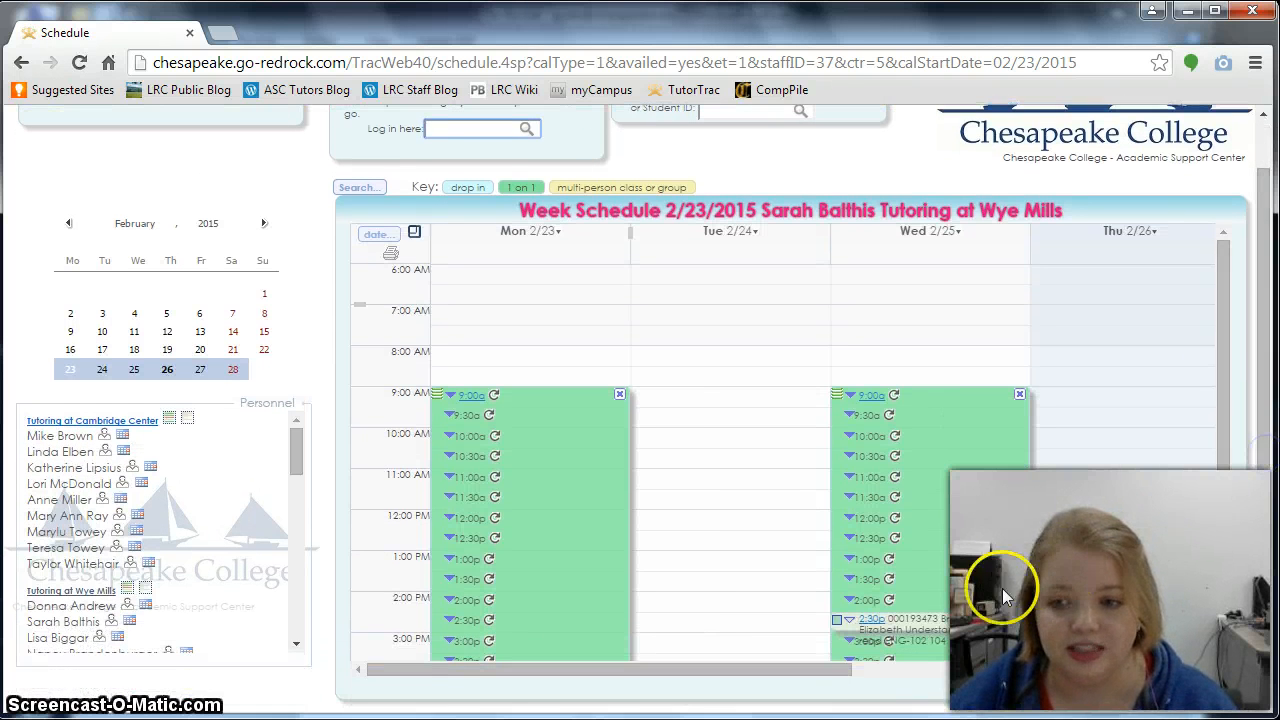
pyautogui.moveTo(928, 620)
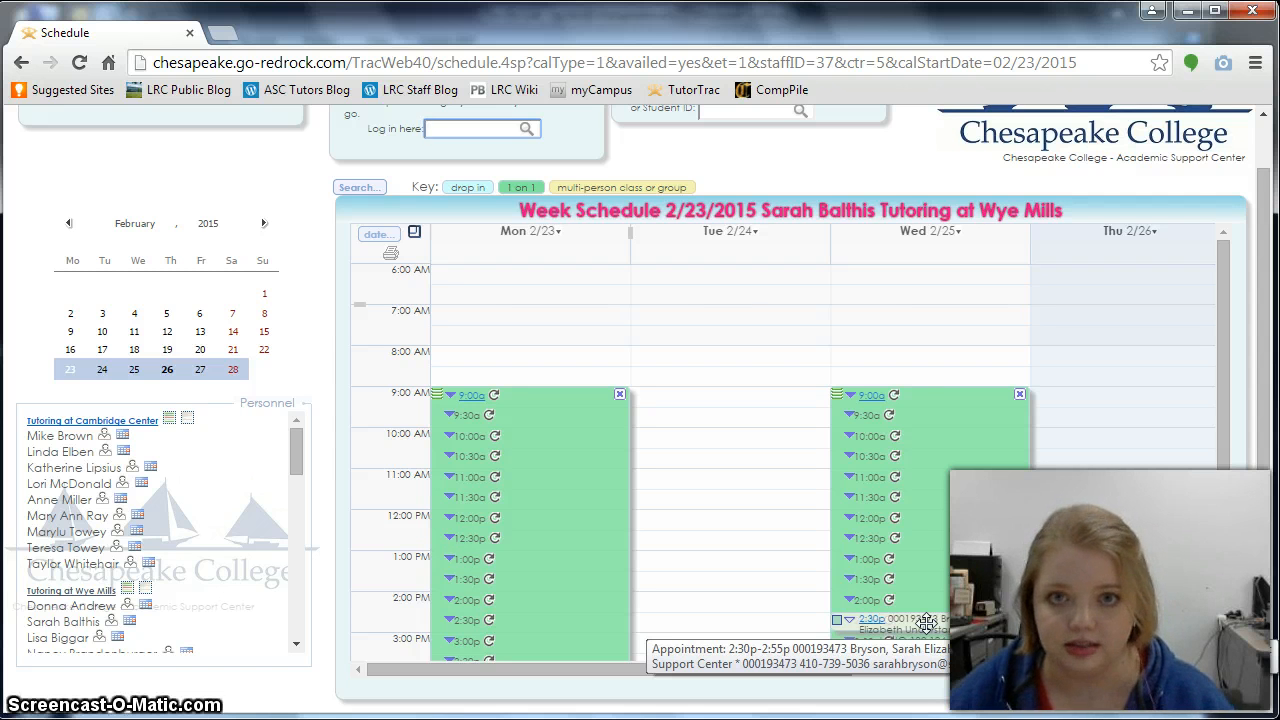
pyautogui.moveTo(1265, 494); pyautogui.dragTo(1265, 478)
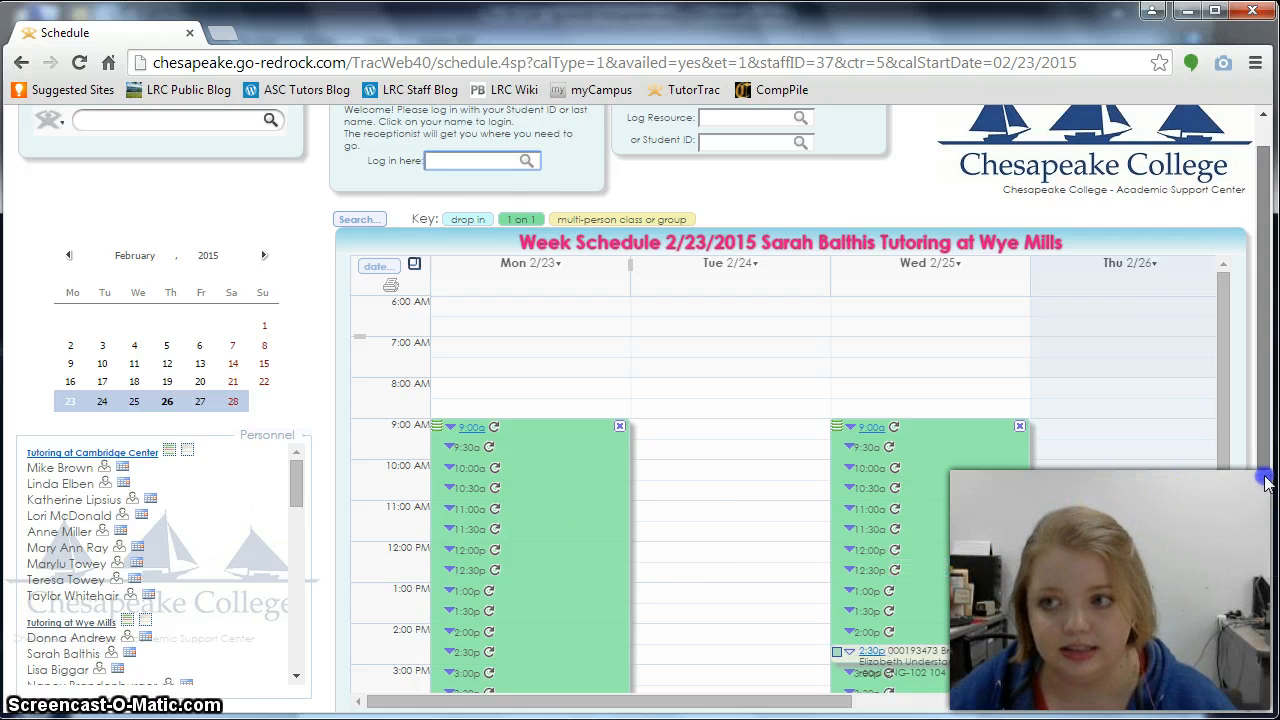
pyautogui.scroll(1, 1266, 465)
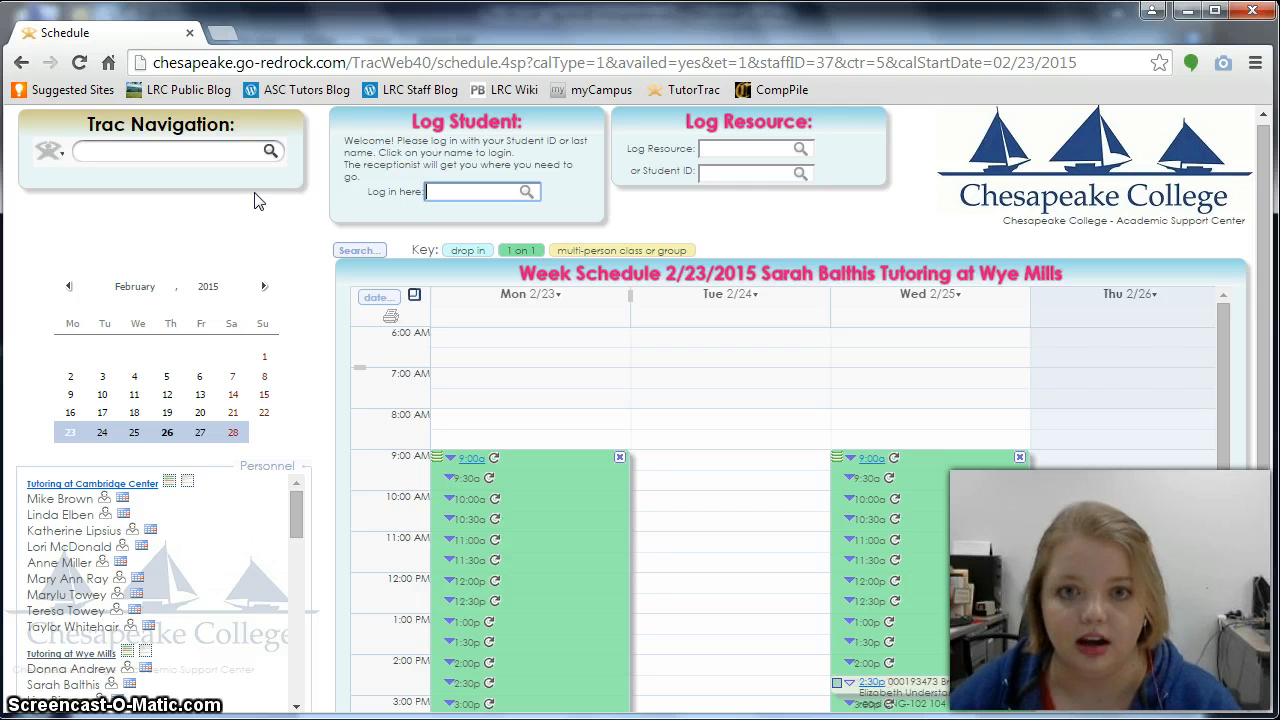
# - Go to the Visits Listing and use List All to show 6918 of 10111 visits
pyautogui.click(270, 152)
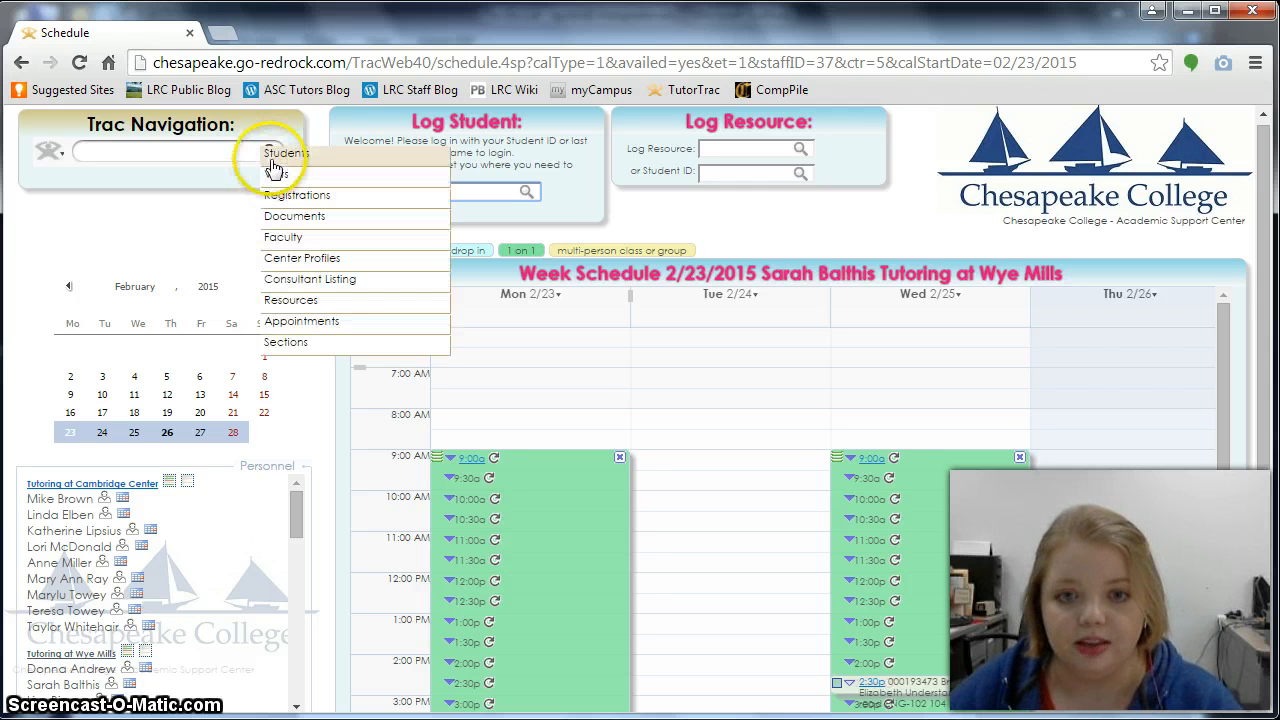
pyautogui.click(273, 178)
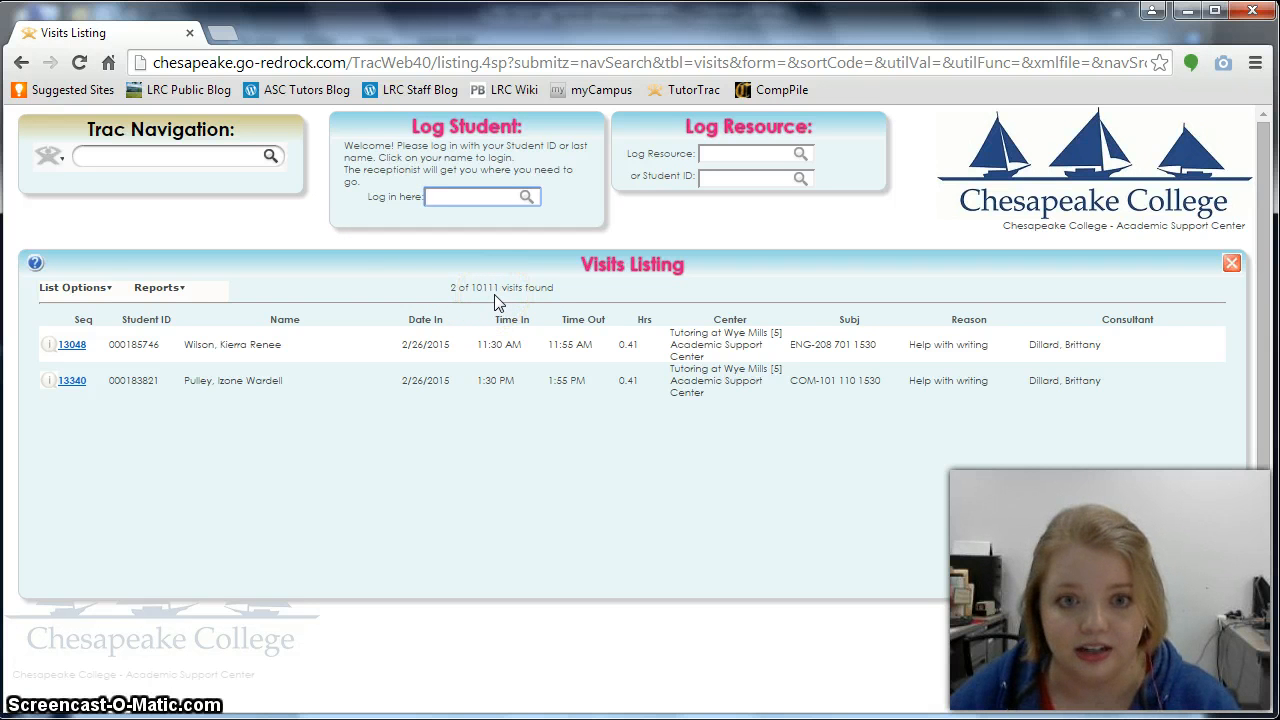
pyautogui.click(87, 292)
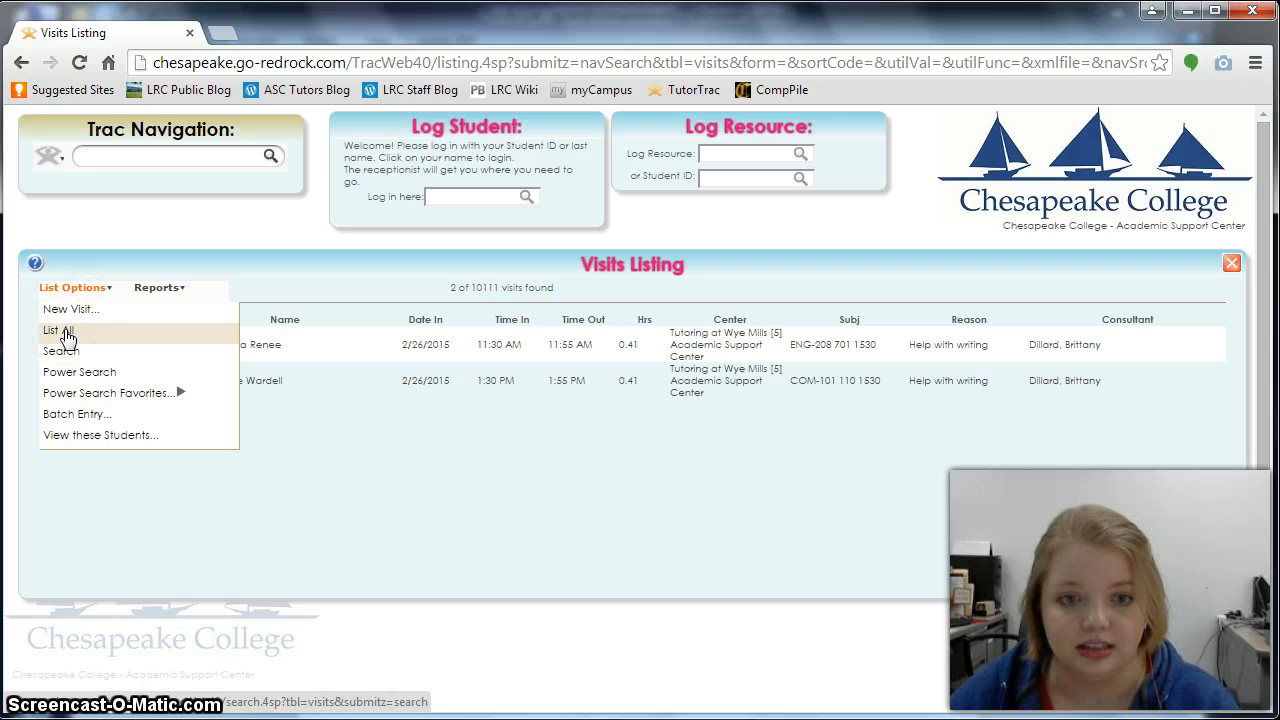
pyautogui.click(60, 331)
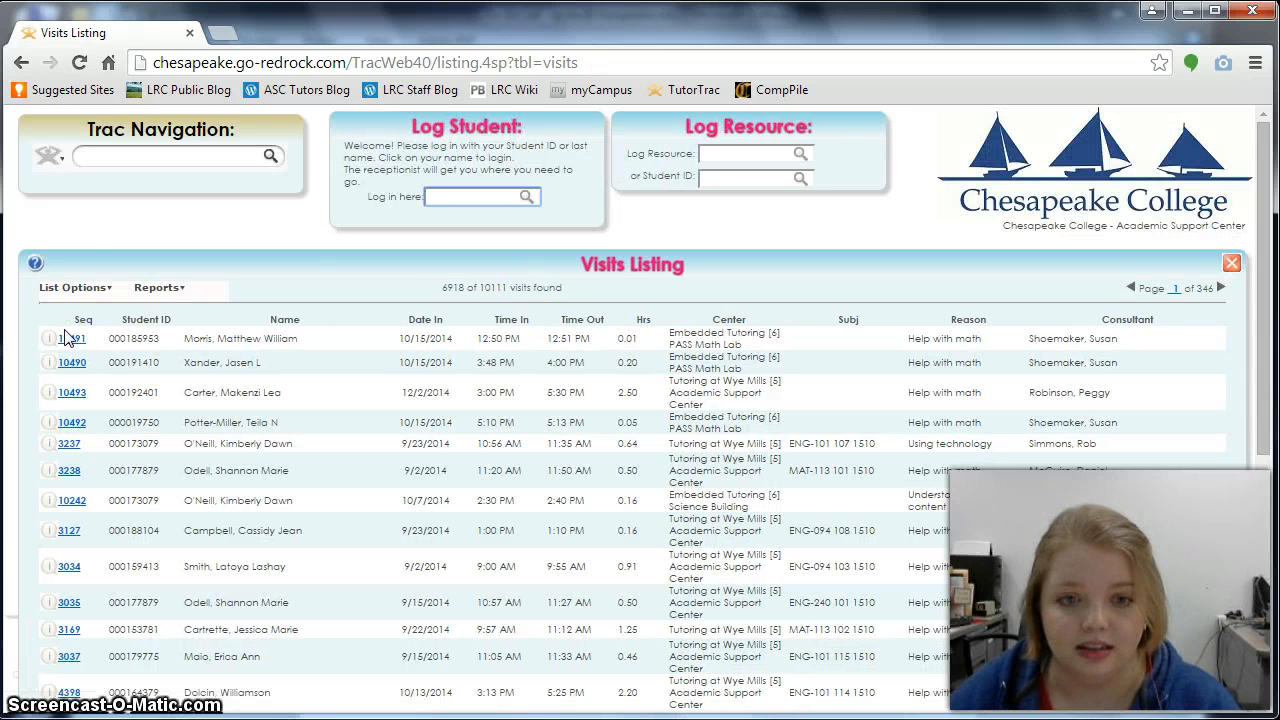
# - Choose Search under List Options to bring up the empty Visits Search form
pyautogui.click(82, 290)
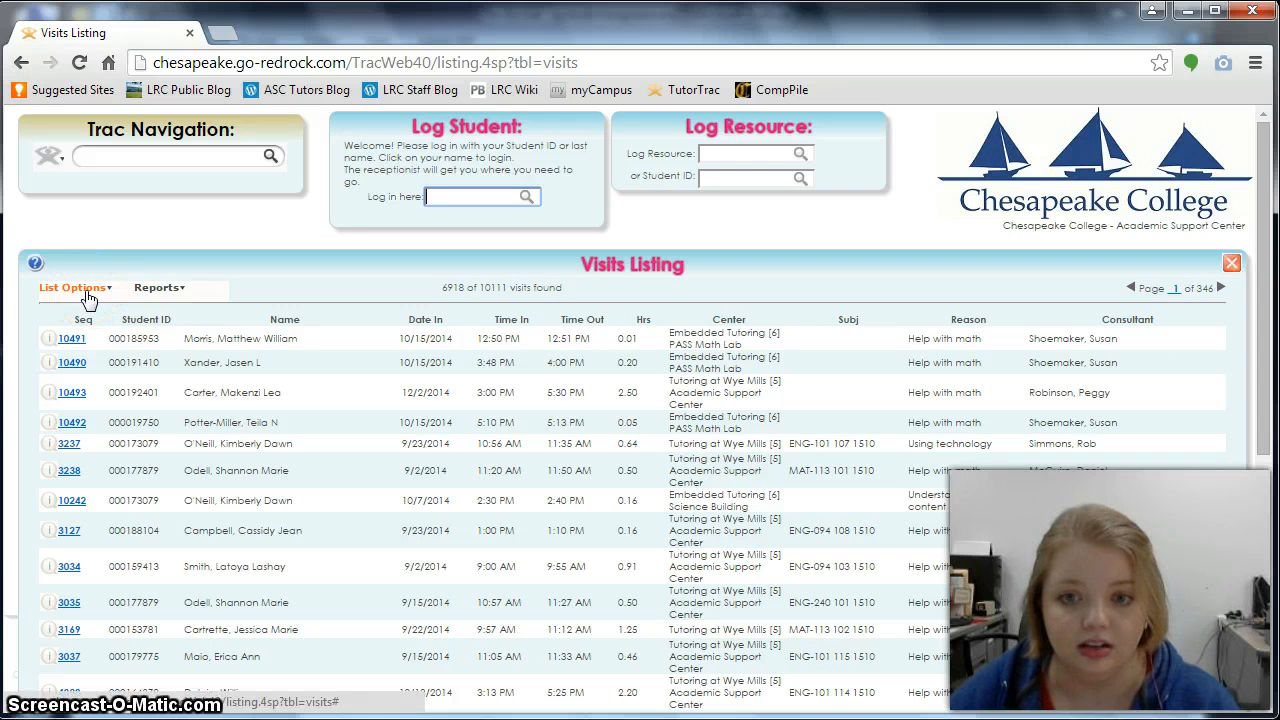
pyautogui.click(88, 296)
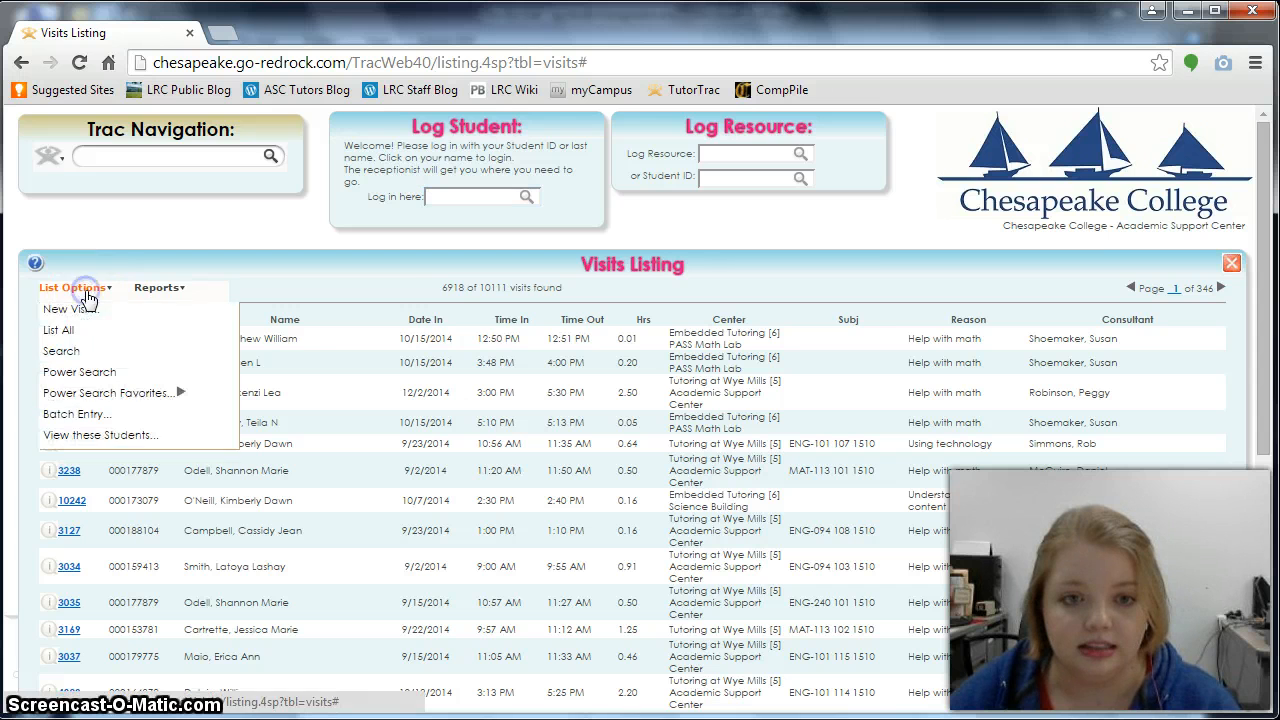
pyautogui.click(75, 352)
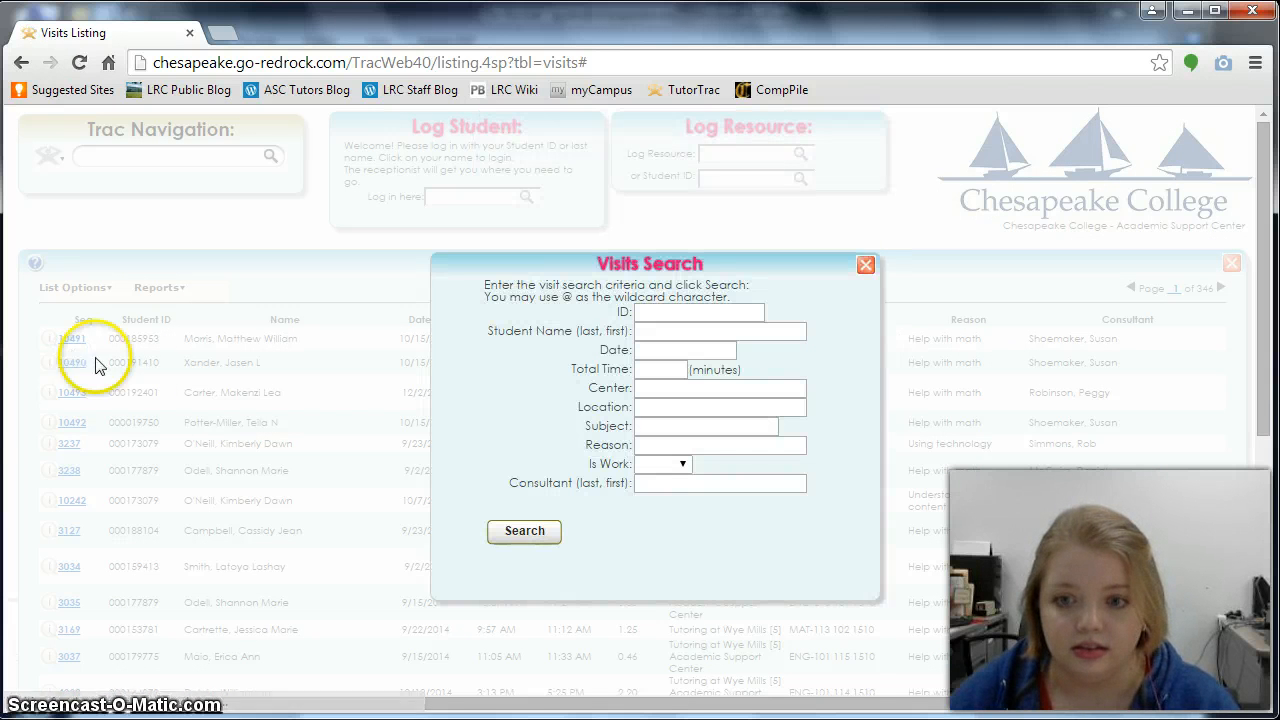
# - Filter visits by entering the consultant's name and picking the suggested match
pyautogui.click(755, 489)
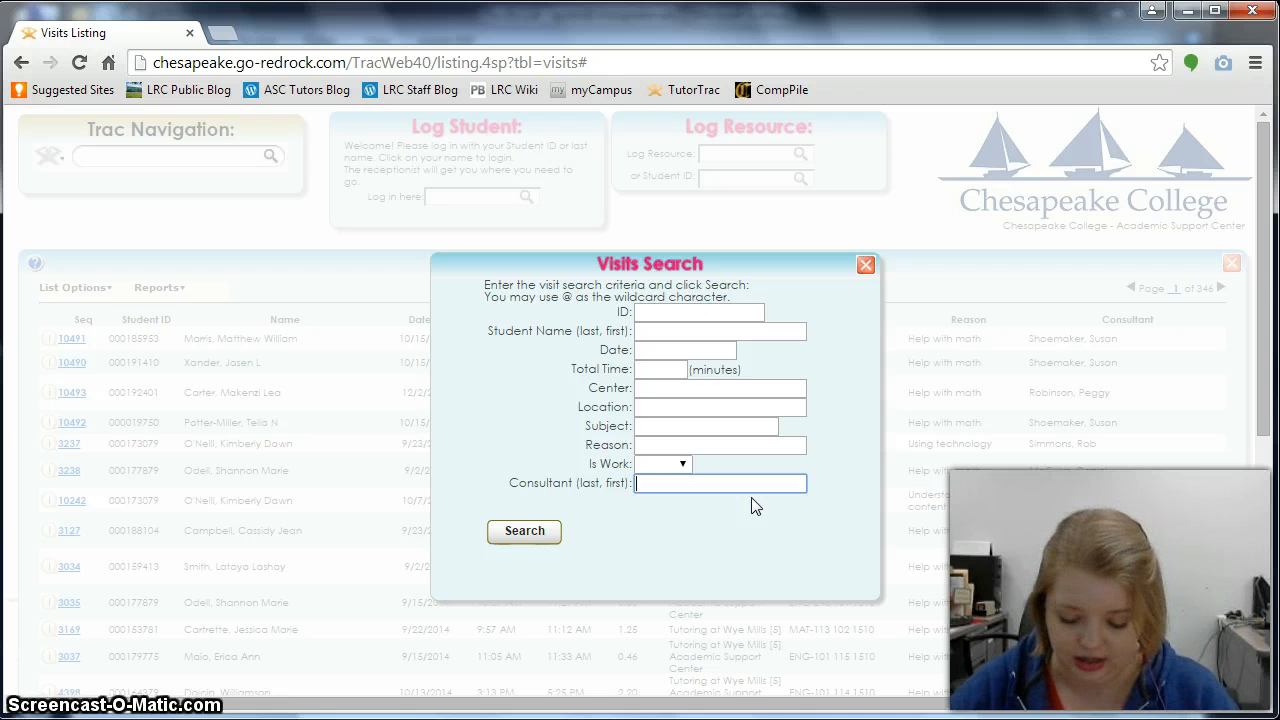
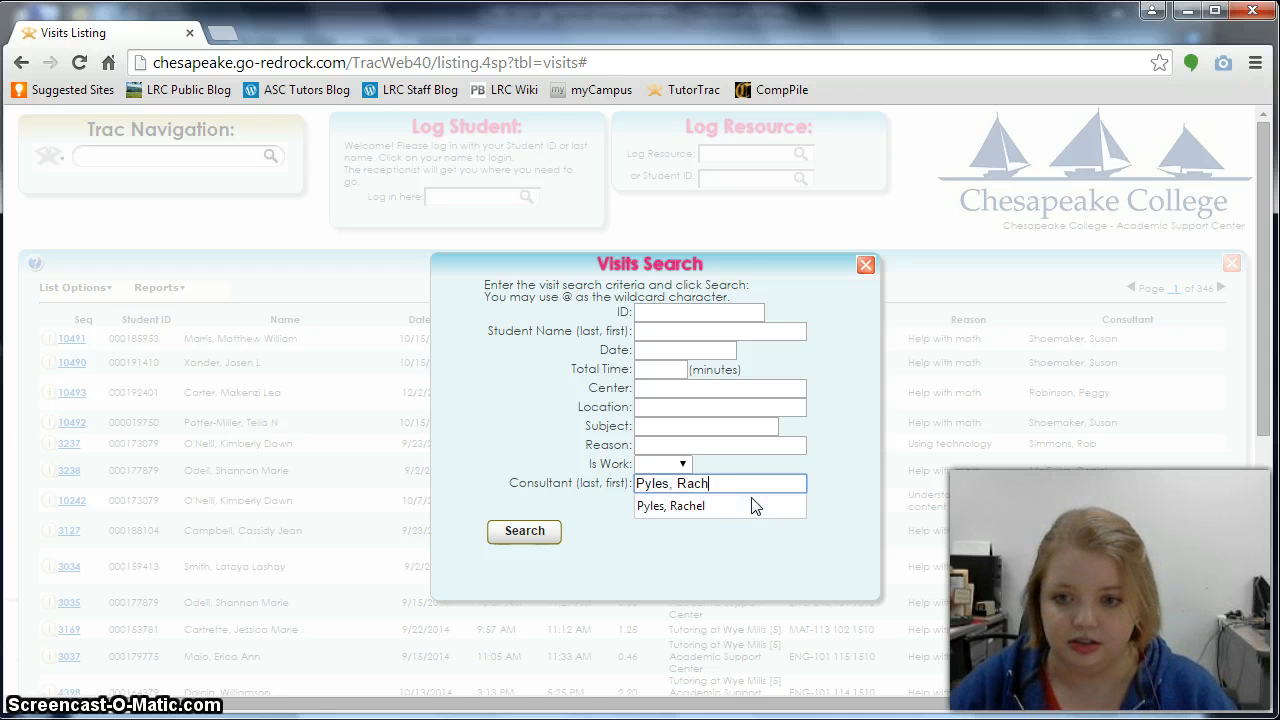
pyautogui.click(530, 533)
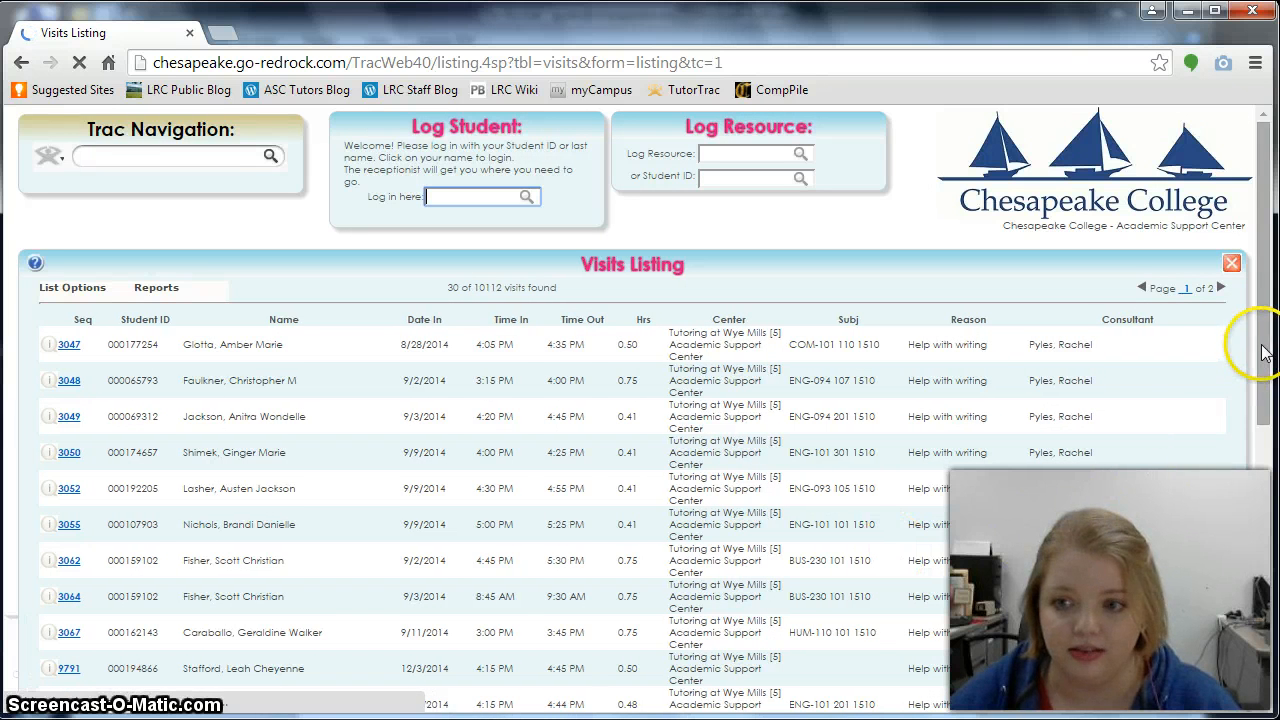
# - Sort the consultant's visits by Date In descending so the 2/25/2015 visit tops the list
pyautogui.moveTo(1259, 360); pyautogui.dragTo(1263, 414)
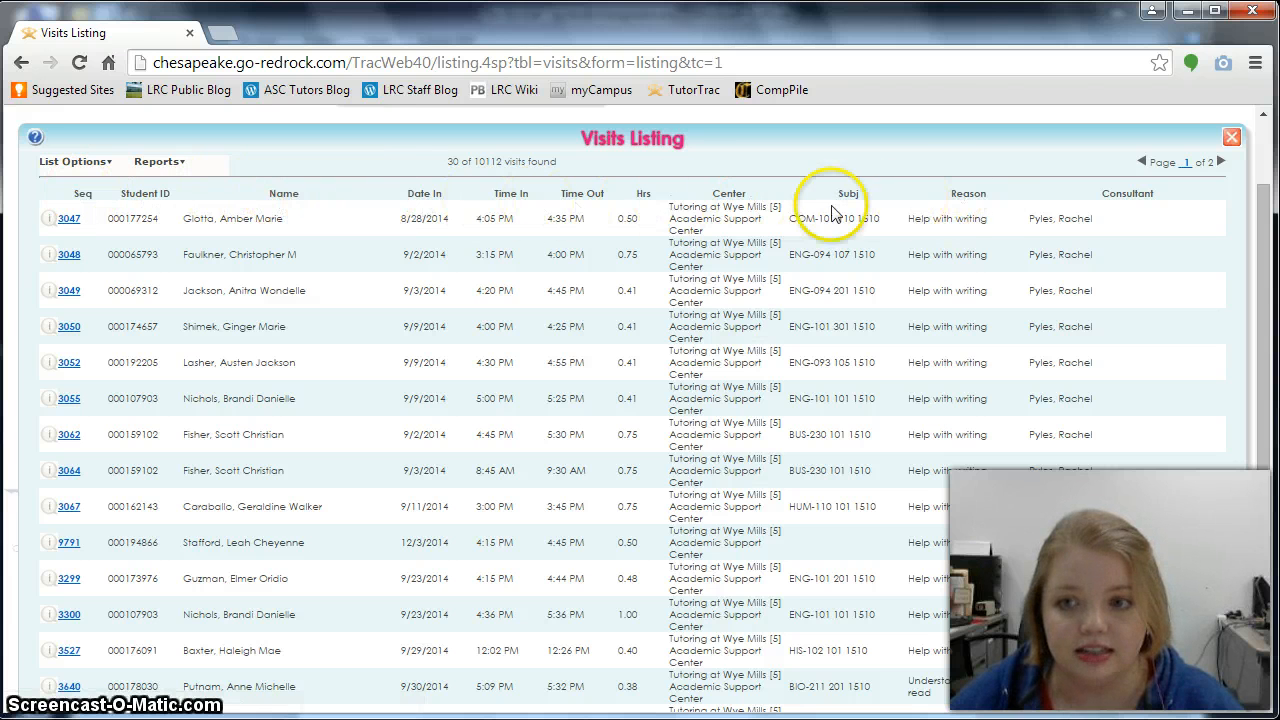
pyautogui.click(423, 200)
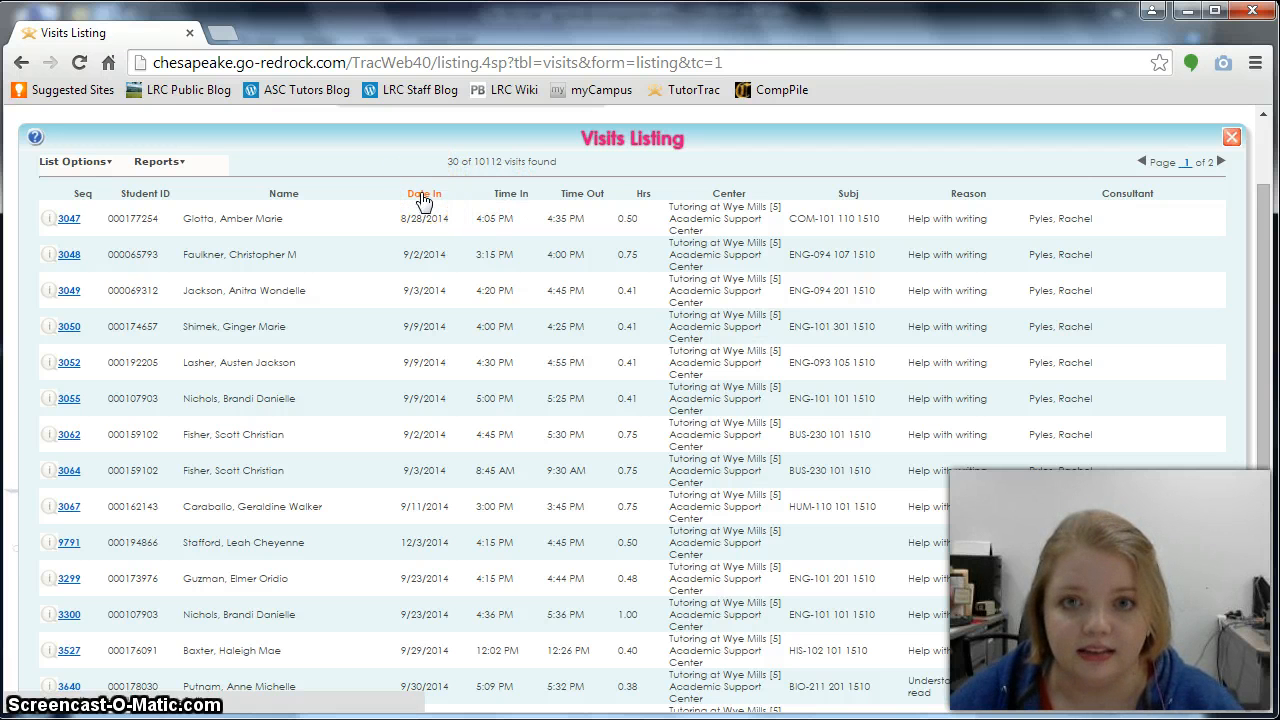
pyautogui.click(423, 200)
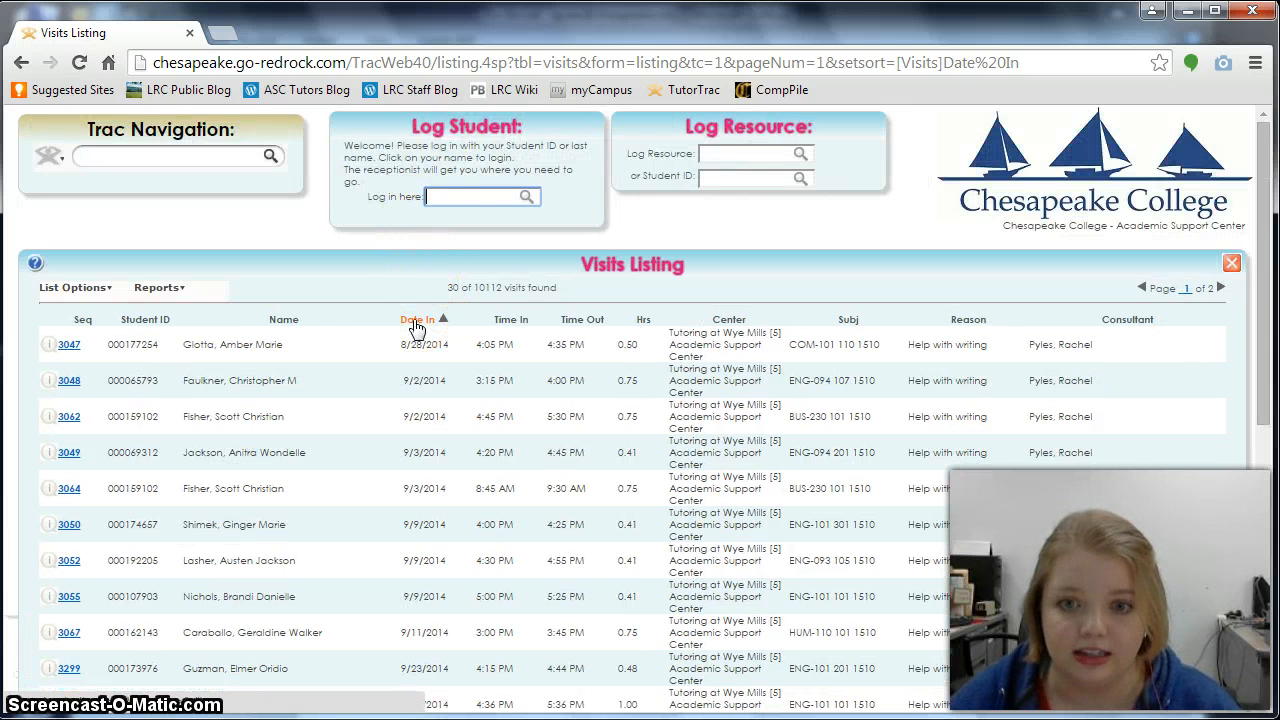
pyautogui.click(417, 322)
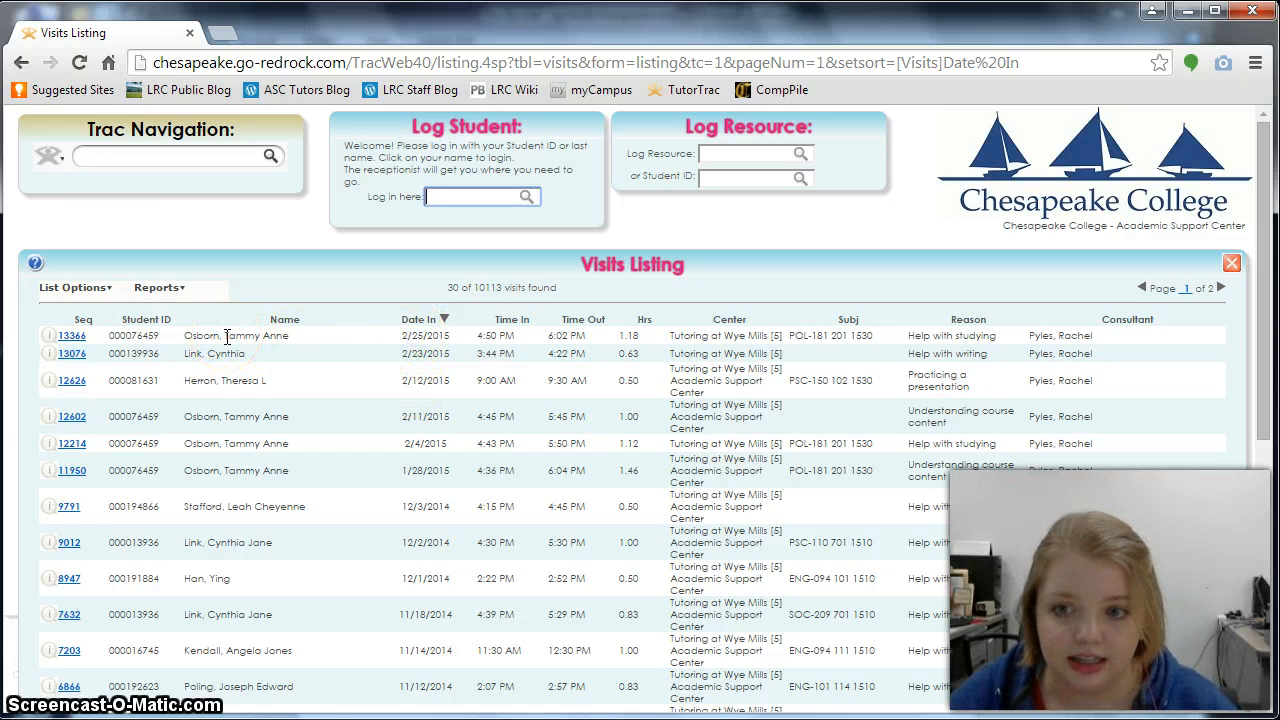
pyautogui.click(70, 340)
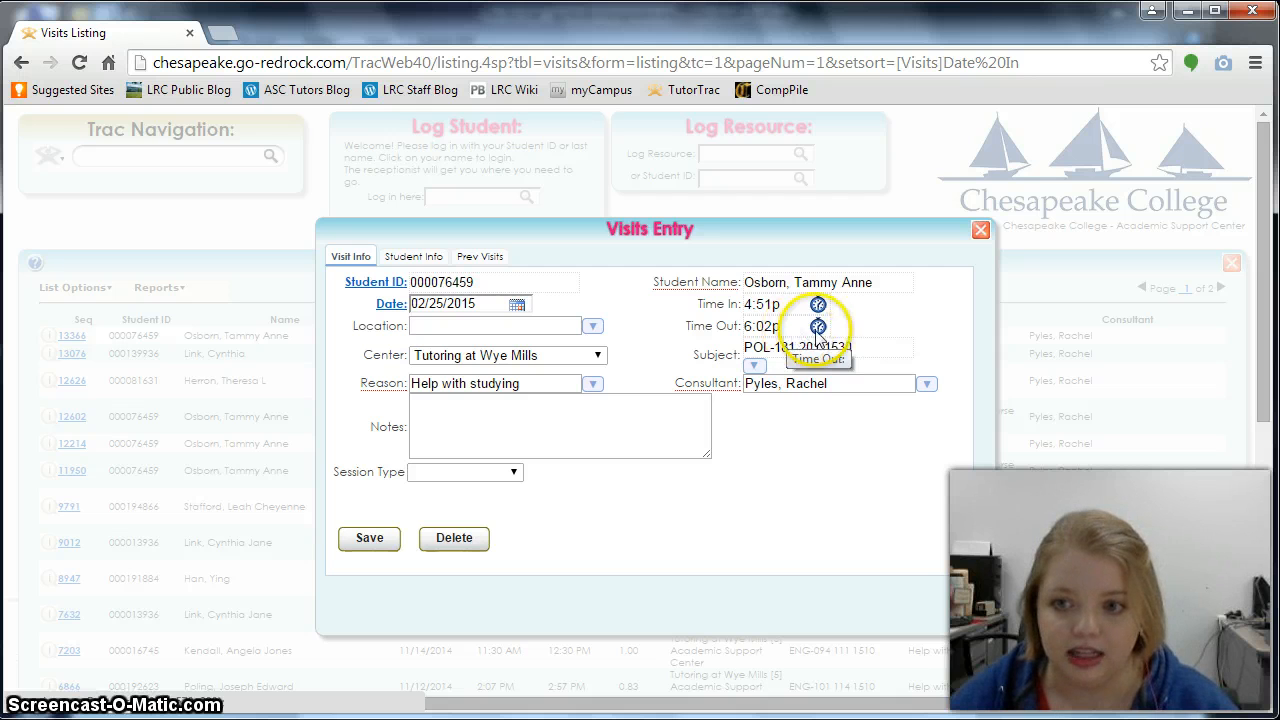
pyautogui.click(819, 305)
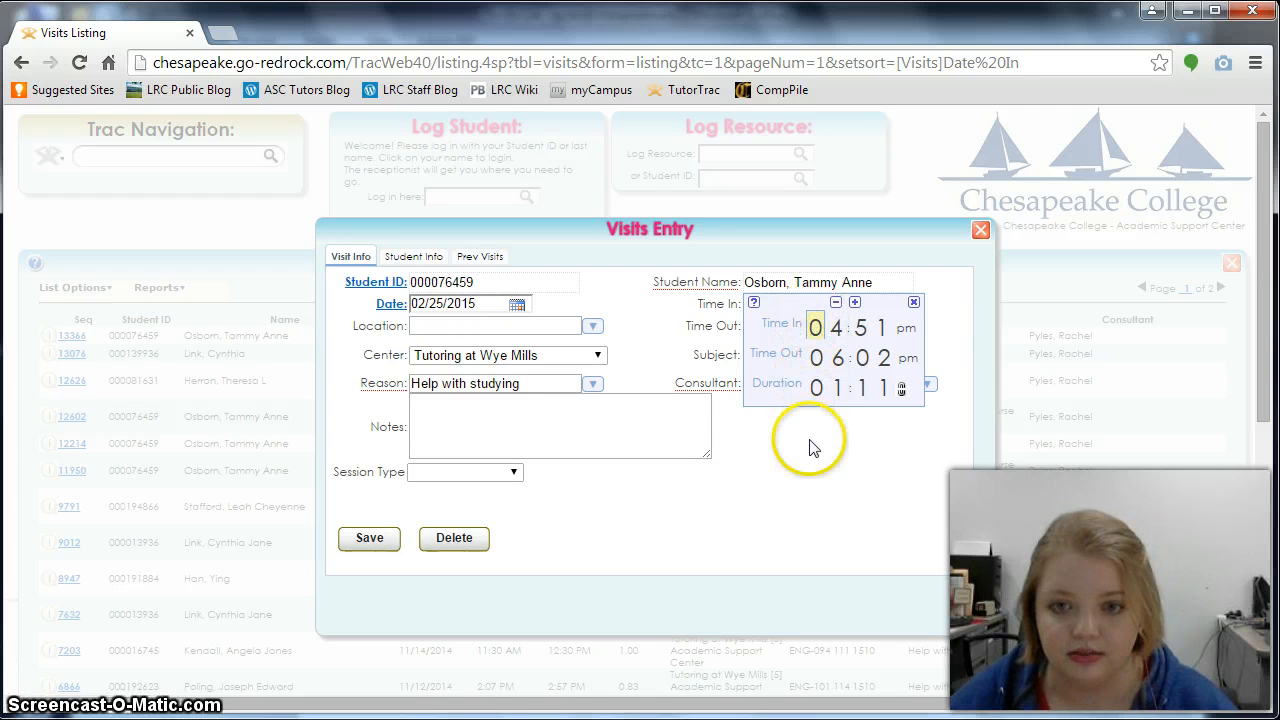
pyautogui.click(778, 476)
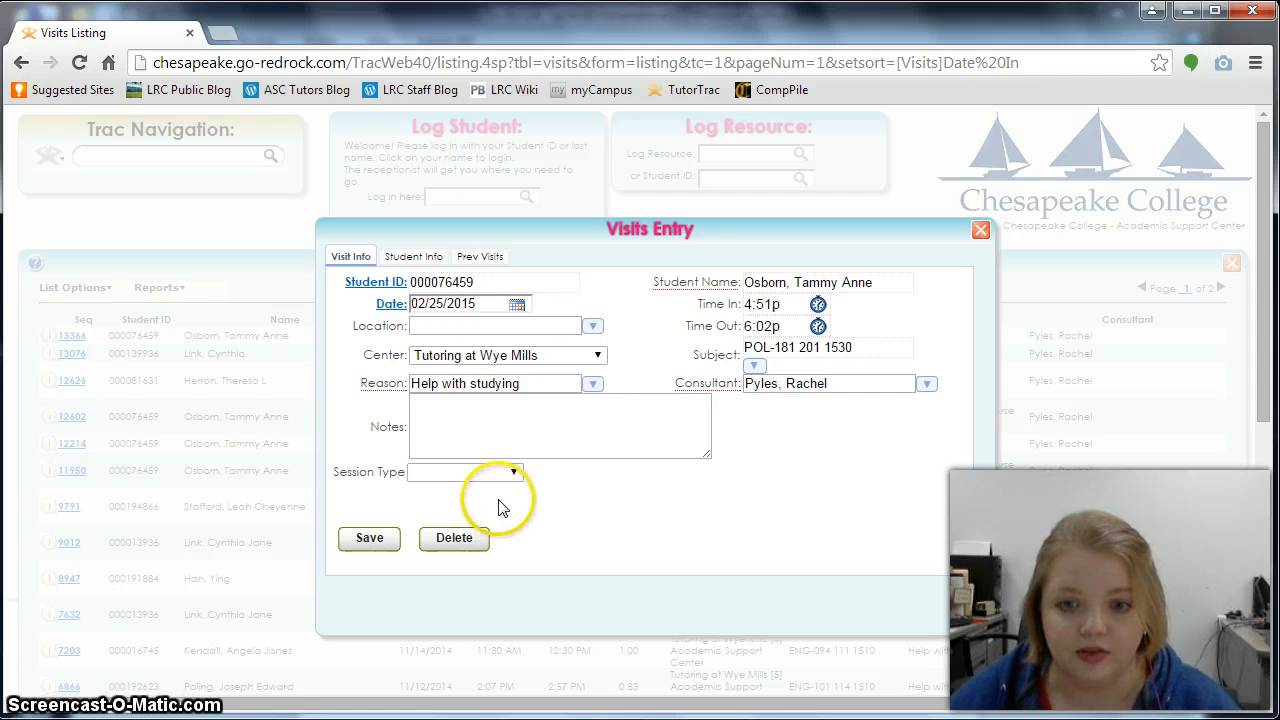
pyautogui.click(513, 476)
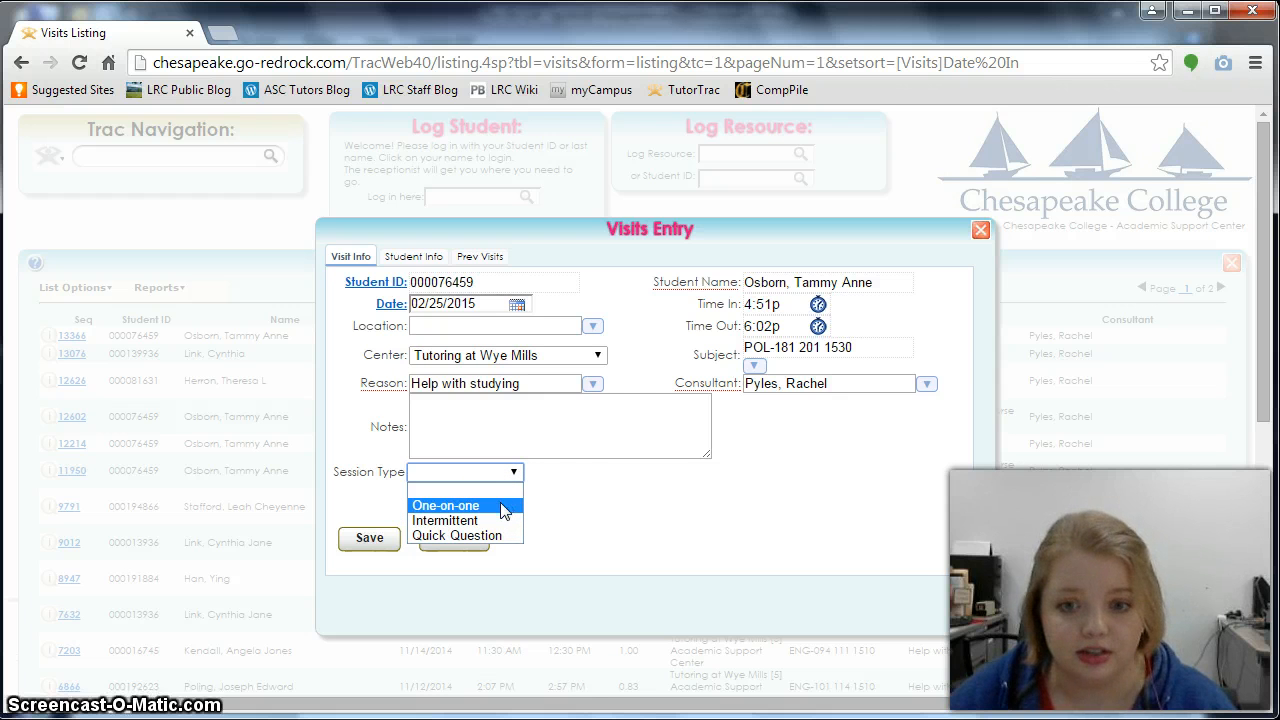
pyautogui.click(497, 507)
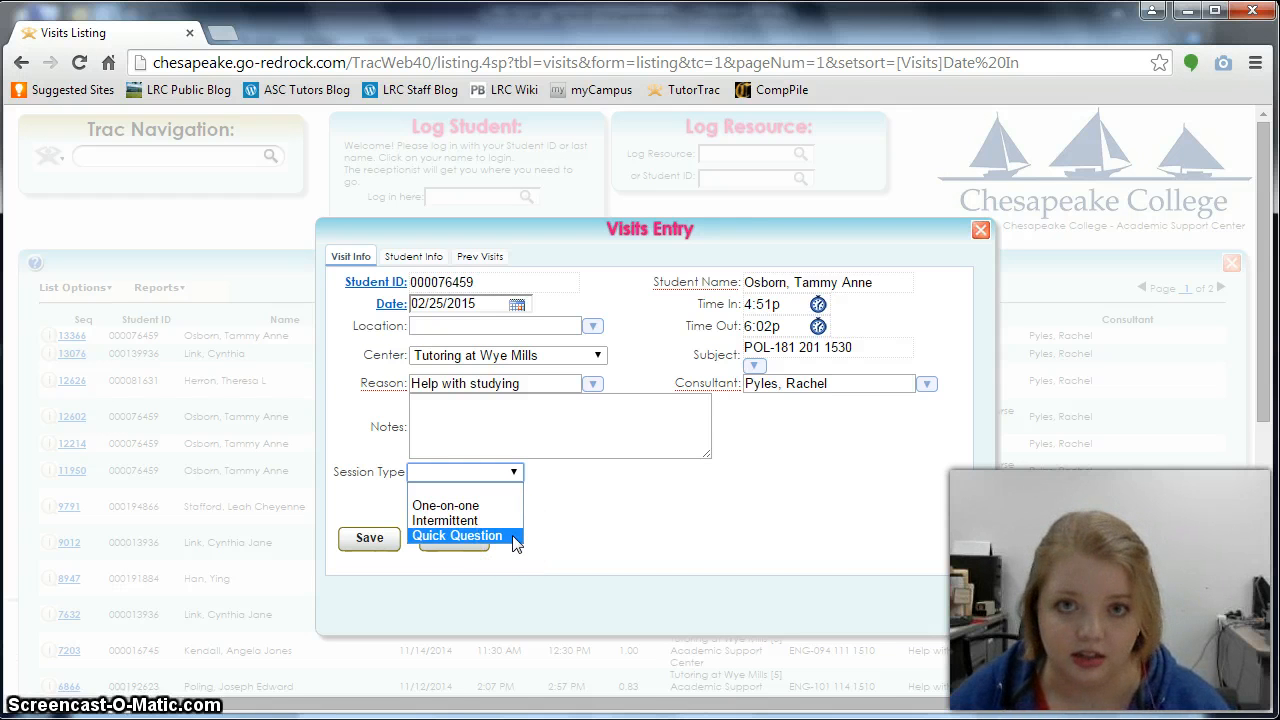
pyautogui.click(567, 528)
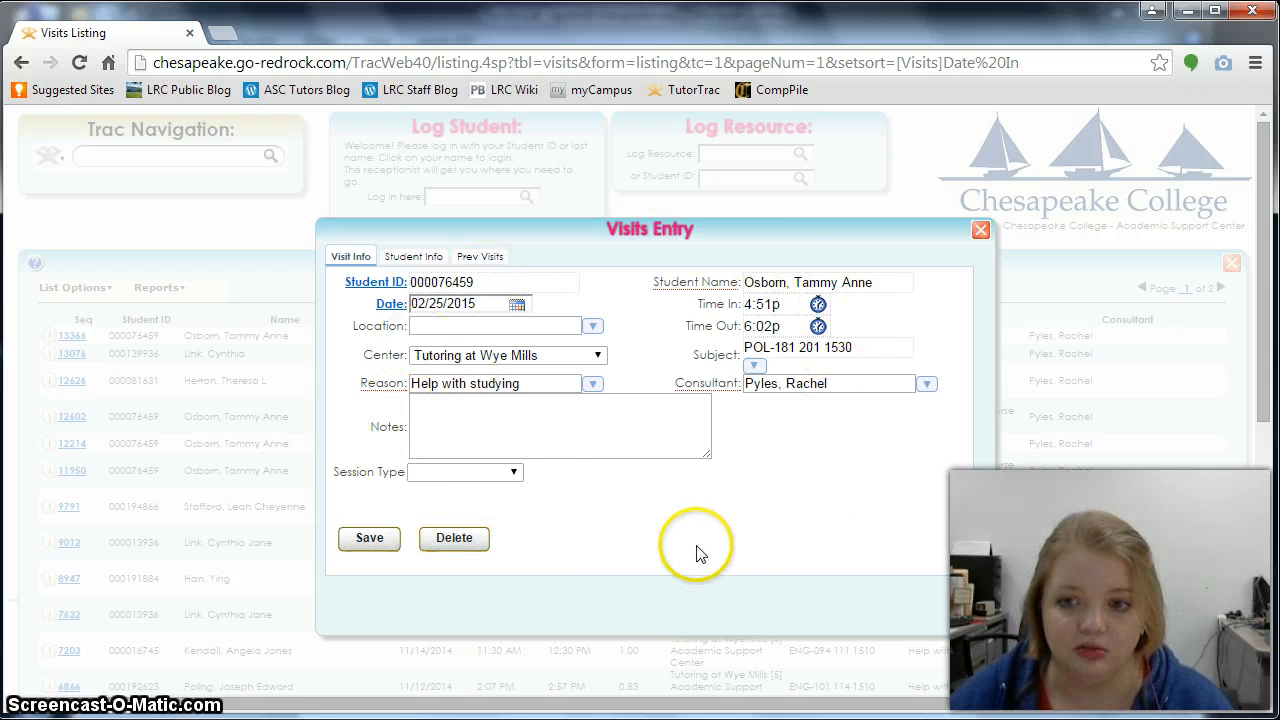
pyautogui.click(367, 538)
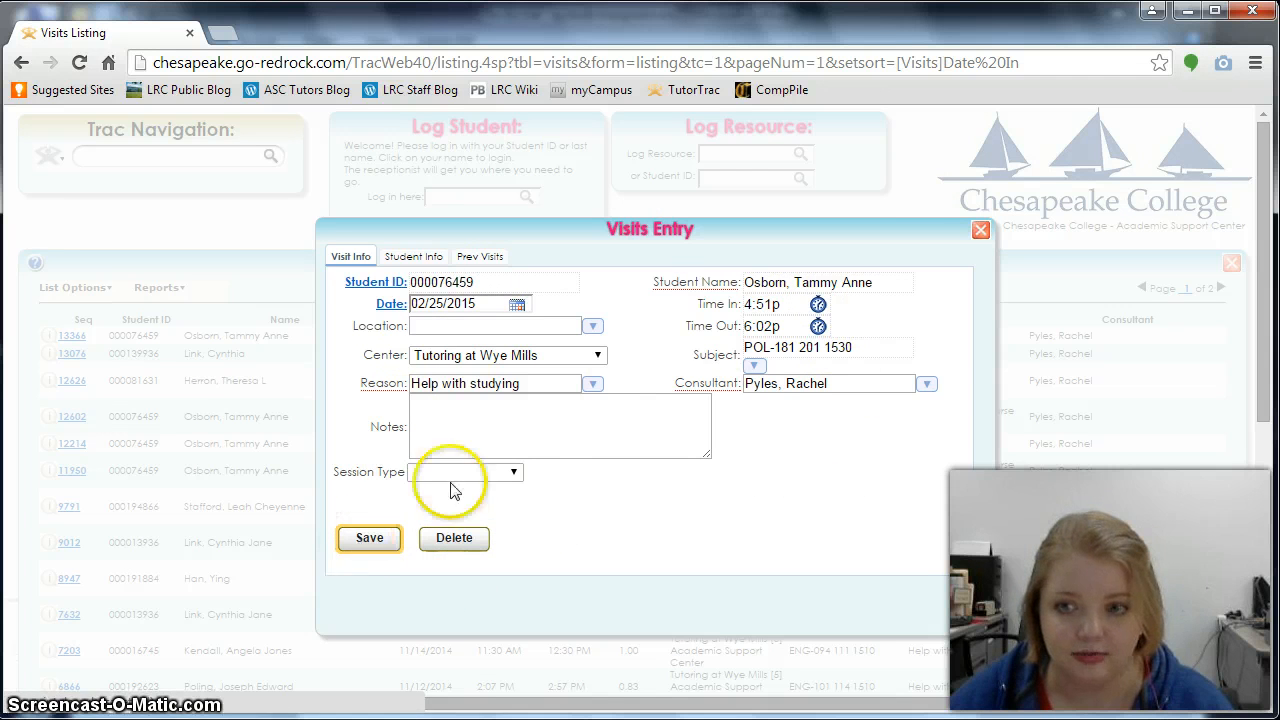
pyautogui.click(978, 230)
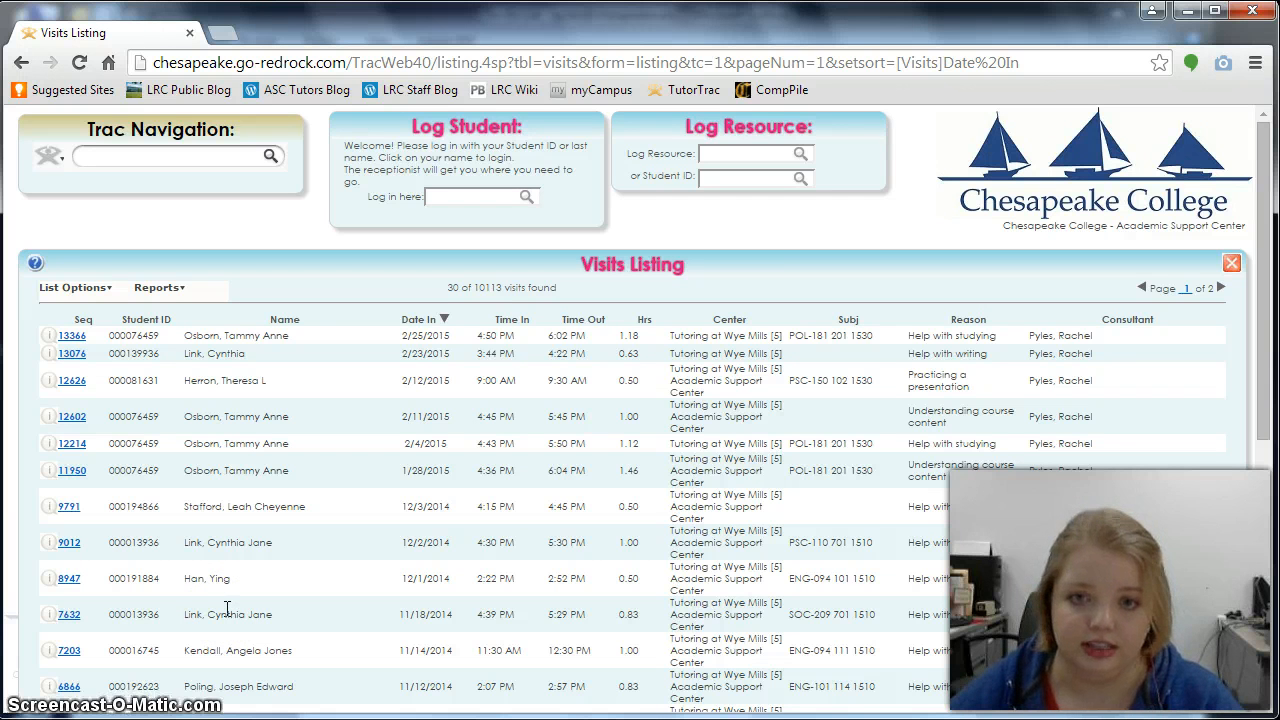
# - Return to the Main Menu welcome page from the Trac Navigation icon
pyautogui.click(58, 162)
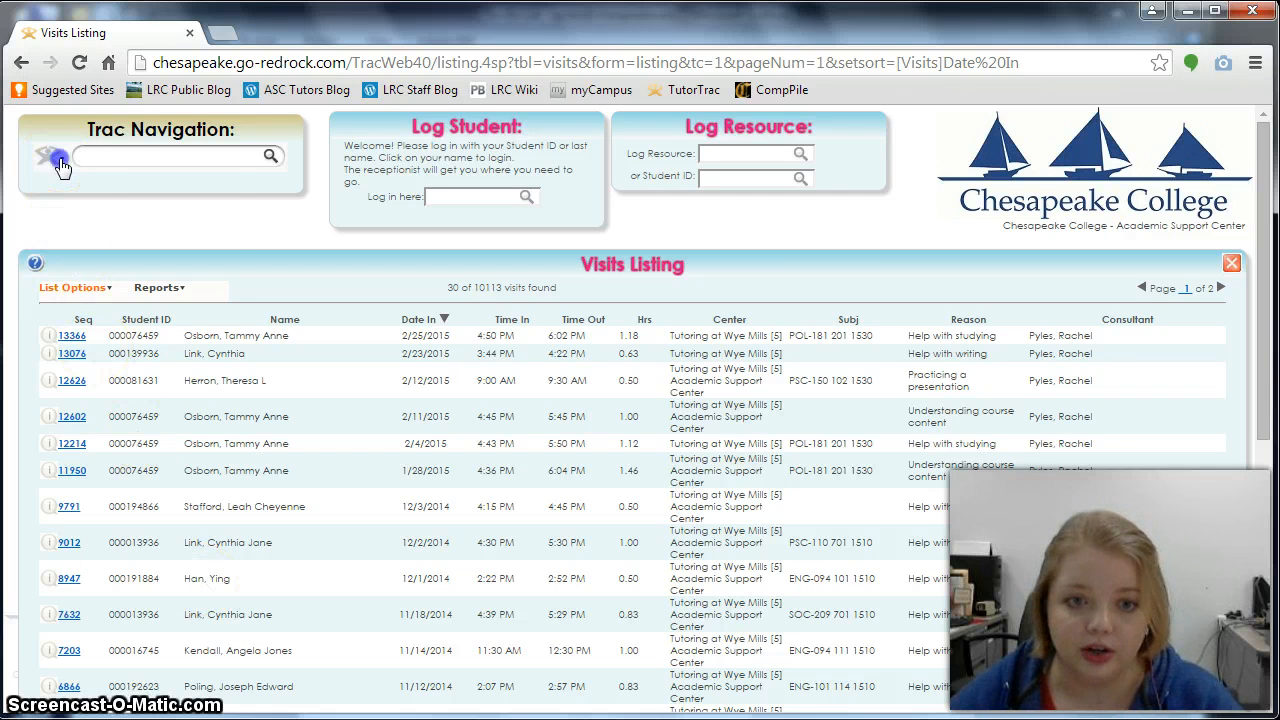
pyautogui.click(58, 158)
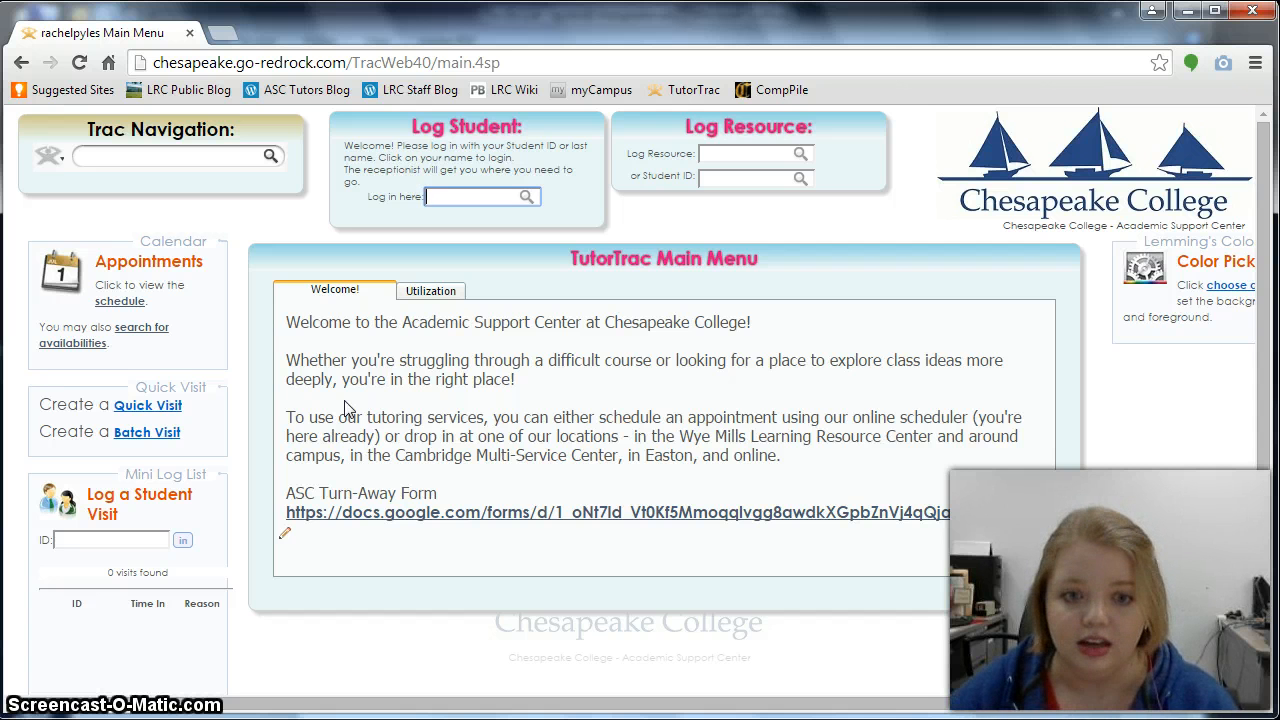
# - Start a new Quick Visit entry form and point out its Save and New option
pyautogui.click(172, 410)
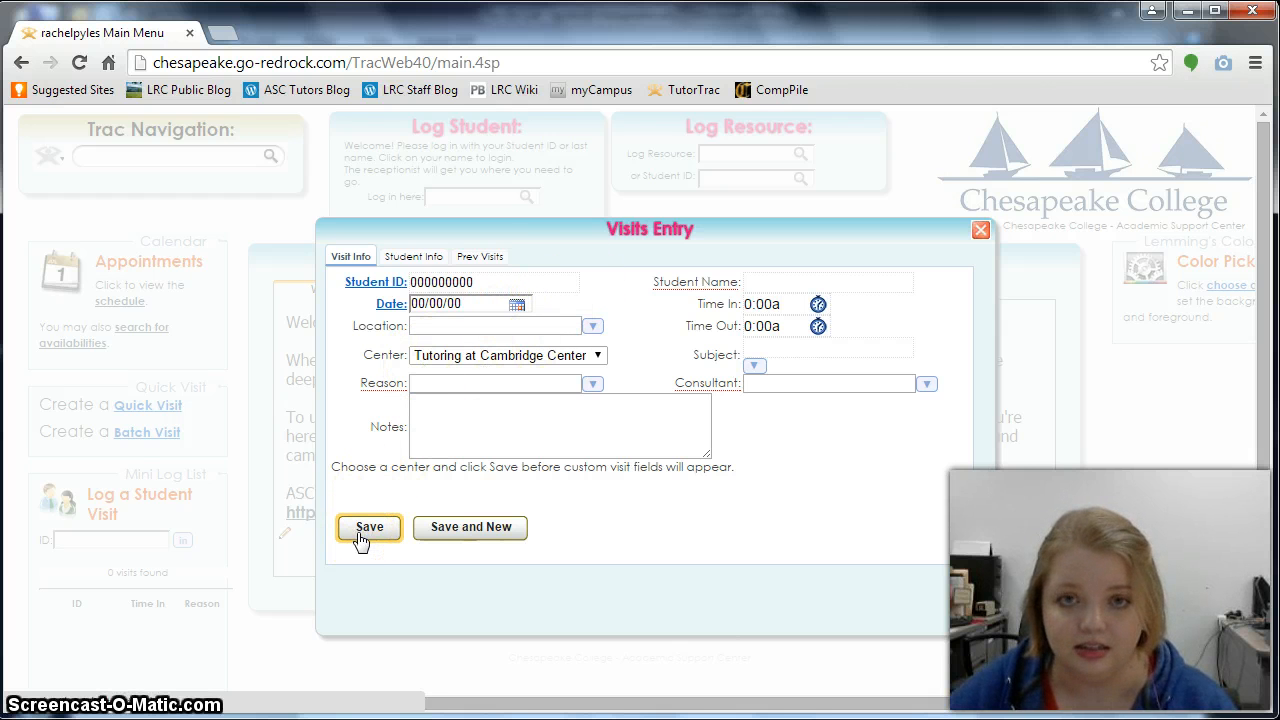
pyautogui.click(443, 536)
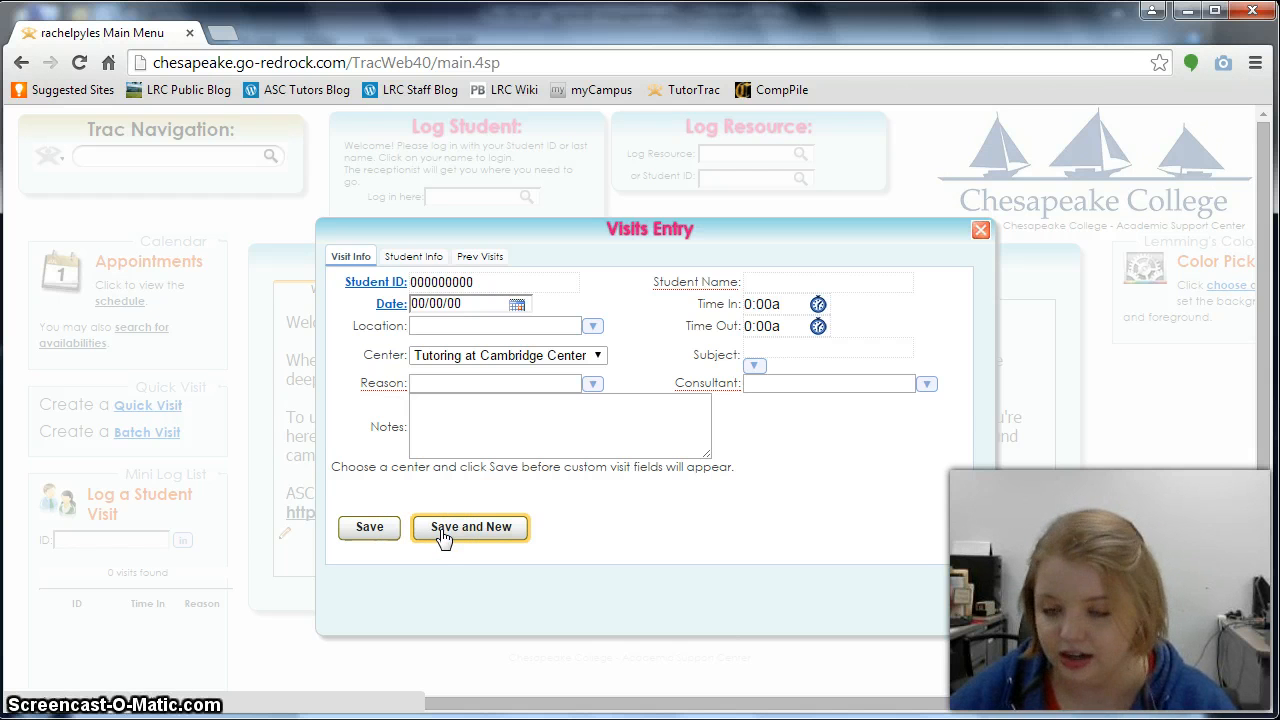
pyautogui.click(441, 534)
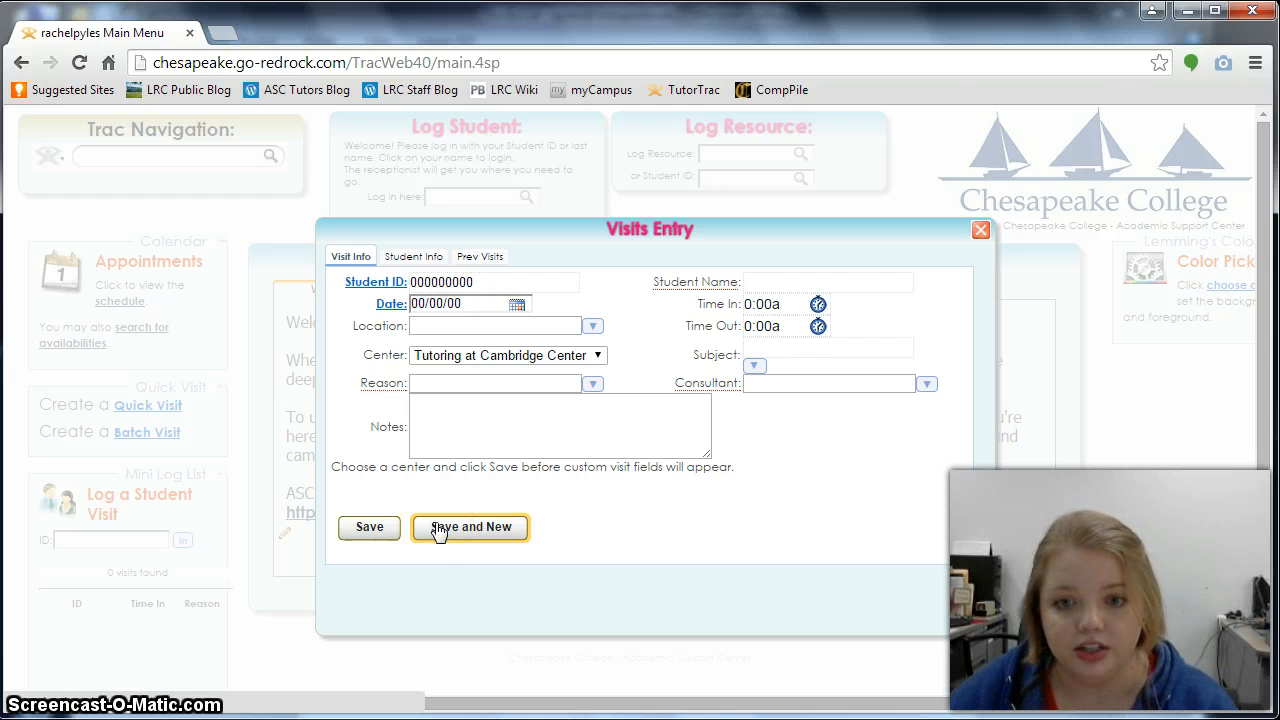